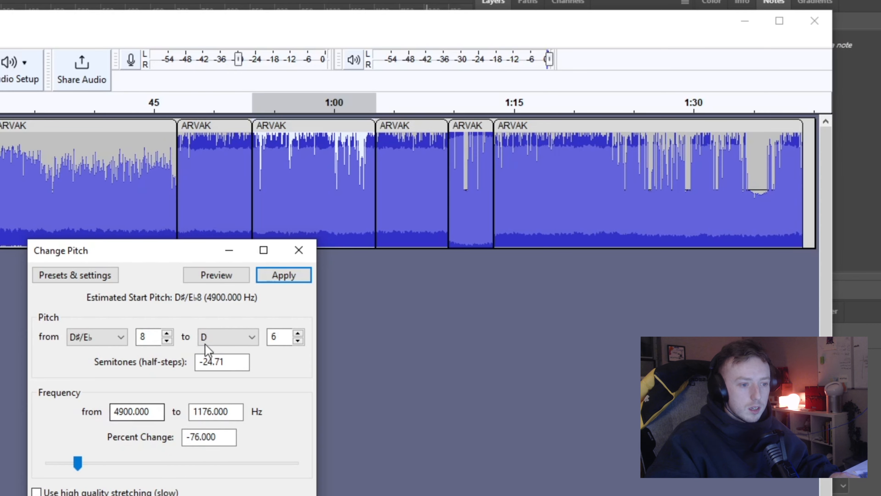
Apply the -76 percent pitch change to the selected clip and show the ARVAK track as a spectrogram.
{"action": "left_click", "coordinate": [284, 275]}
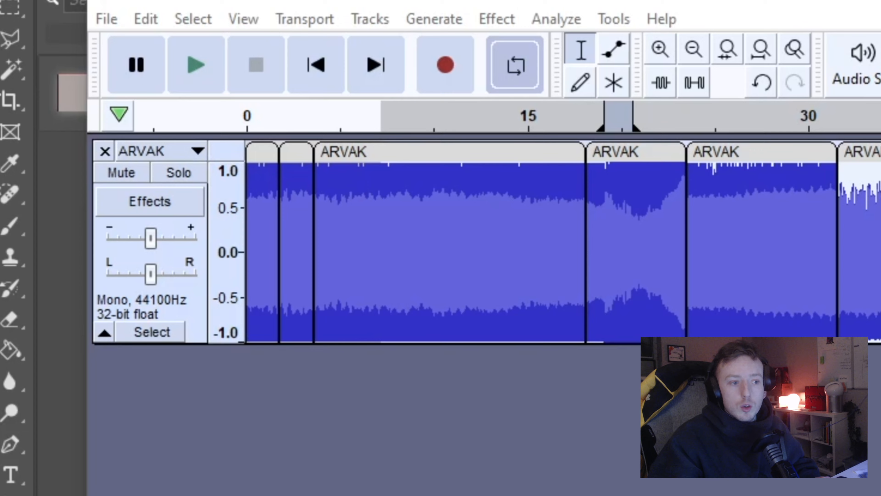
{"action": "left_click", "coordinate": [199, 153]}
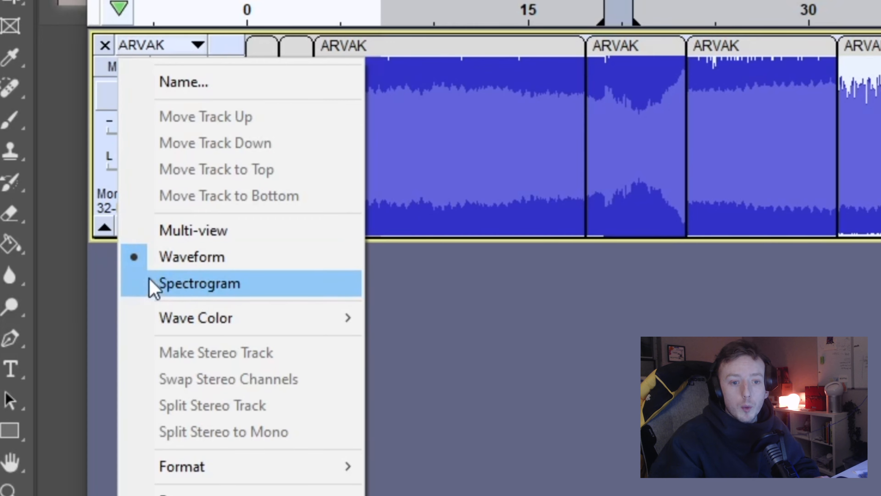
{"action": "left_click", "coordinate": [189, 288]}
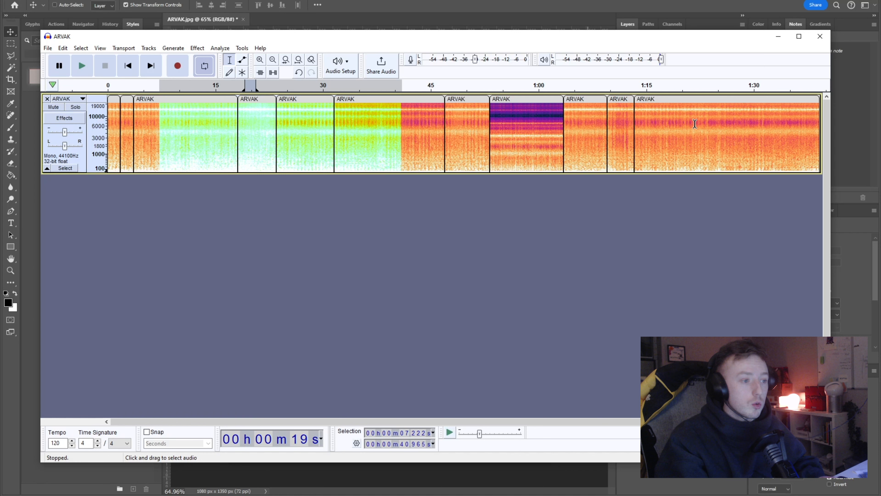
Select the clip starting at about 0:32 and listen to it and the darker pitch-shifted clip around 0:56 for comparison.
{"action": "left_click_drag", "start_coordinate": [695, 124], "coordinate": [769, 130]}
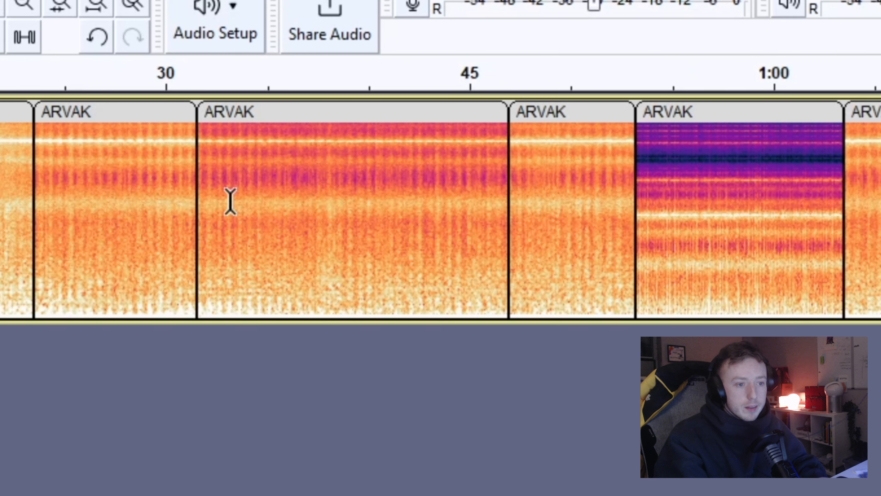
{"action": "left_click", "coordinate": [285, 113]}
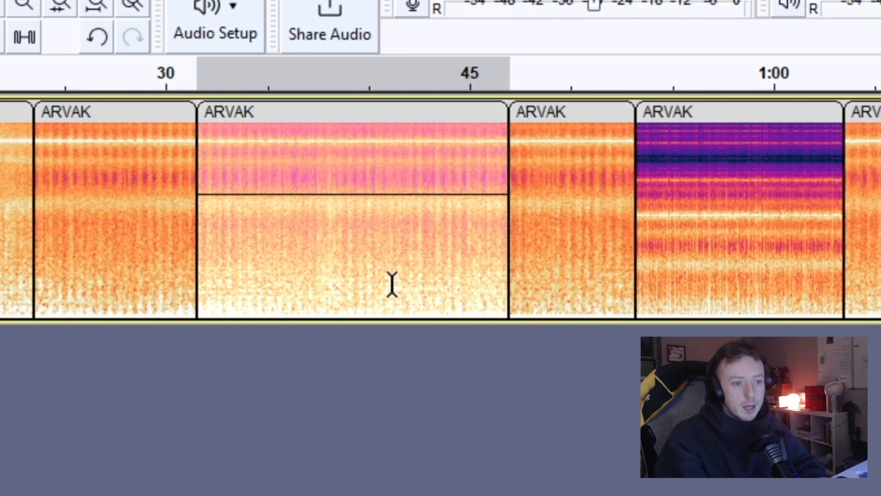
{"action": "left_click", "coordinate": [347, 347]}
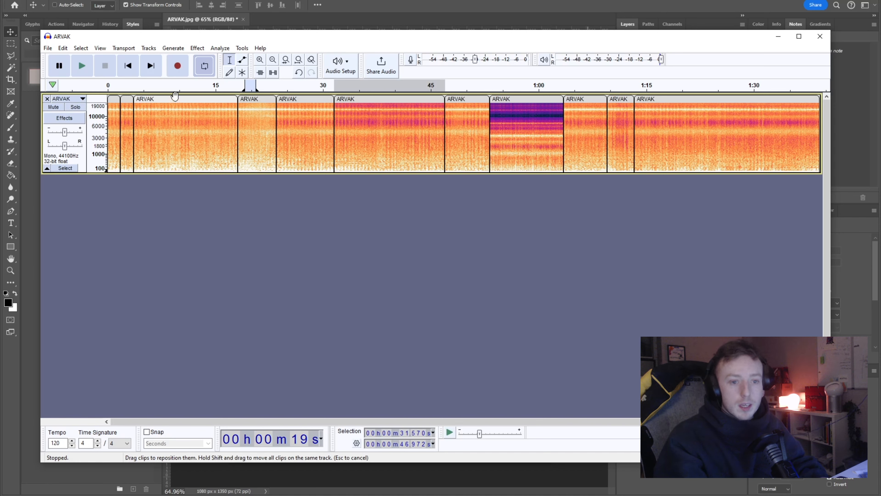
{"action": "left_click", "coordinate": [79, 66]}
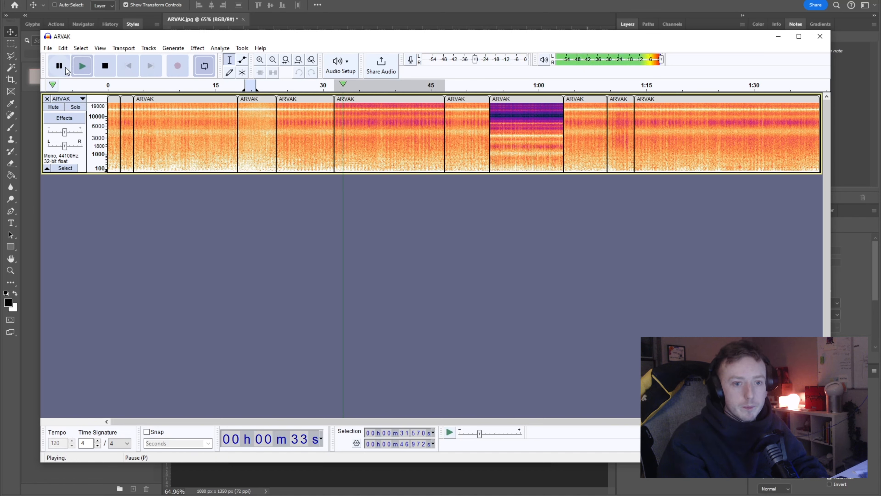
{"action": "key", "text": "p"}
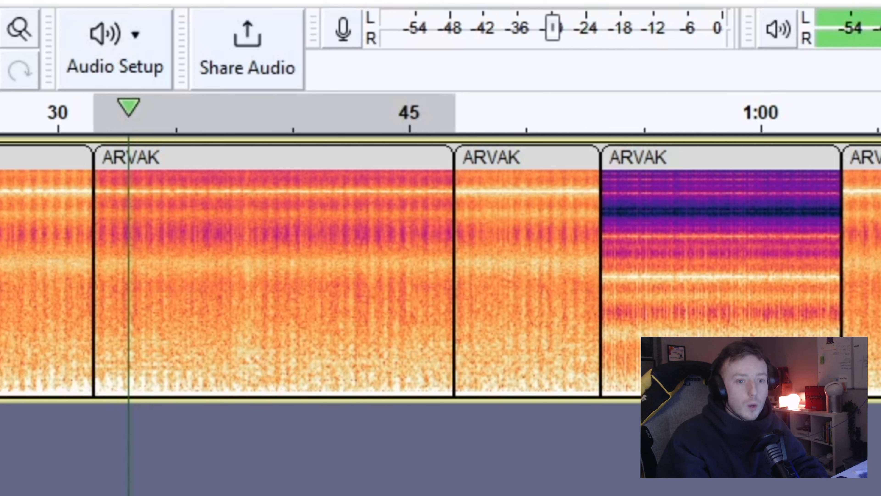
{"action": "left_click", "coordinate": [640, 150]}
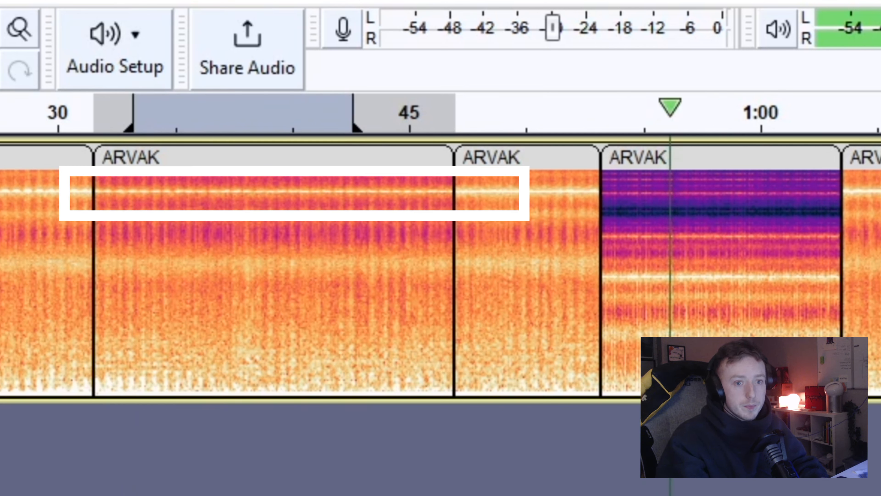
{"action": "key", "text": "p"}
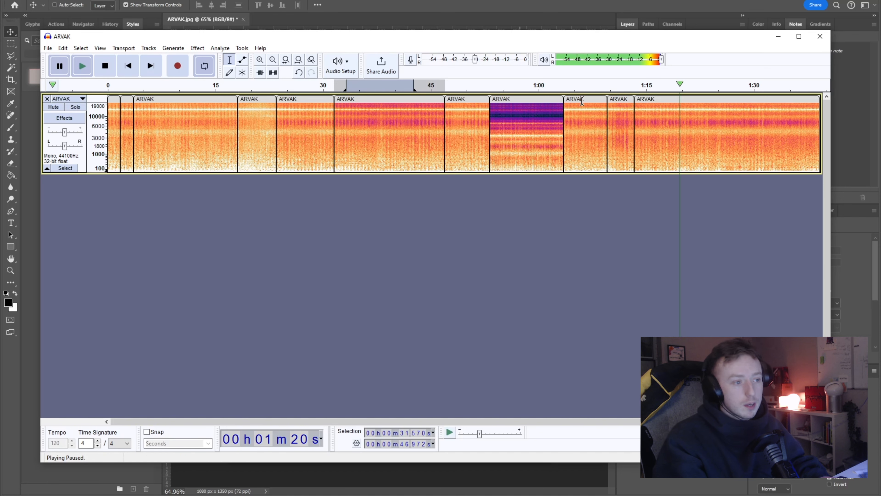
{"action": "left_click", "coordinate": [510, 30]}
{"action": "key", "text": "alt+Tab"}
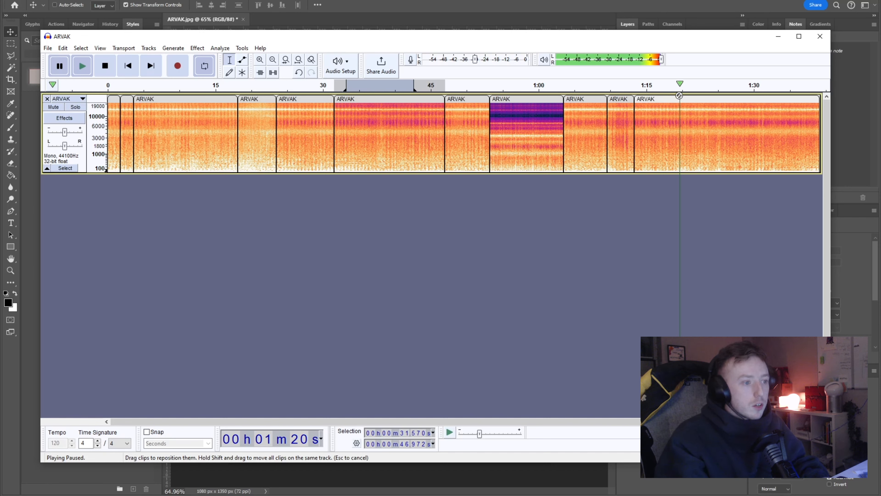
Select the audio from about 1:19 to 1:36 in the last clip and split it into its own clip.
{"action": "left_click_drag", "start_coordinate": [676, 112], "coordinate": [796, 169]}
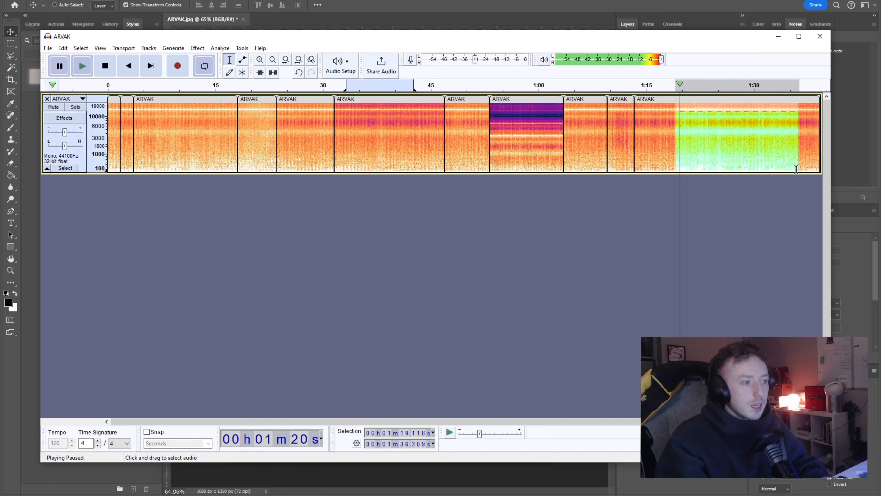
{"action": "right_click", "coordinate": [728, 130]}
{"action": "left_click", "coordinate": [771, 169]}
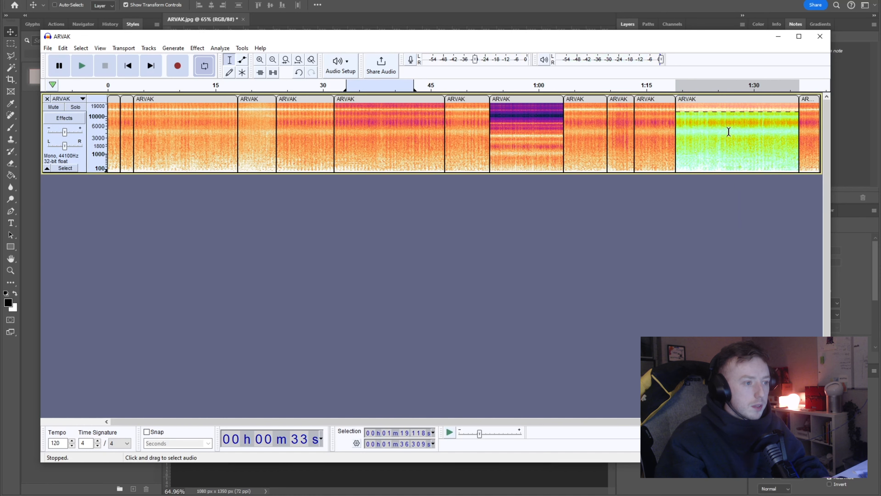
Apply Change Pitch with a percent change of -99 twice to the clip between about 1:19 and 1:36.
{"action": "left_click", "coordinate": [196, 49]}
{"action": "mouse_move", "coordinate": [243, 119]}
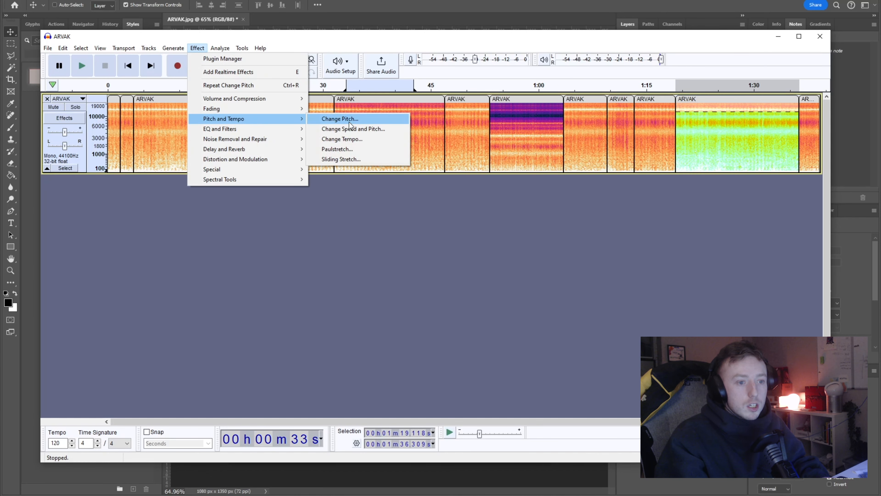
{"action": "left_click", "coordinate": [347, 119]}
{"action": "left_click_drag", "start_coordinate": [380, 302], "coordinate": [307, 303]}
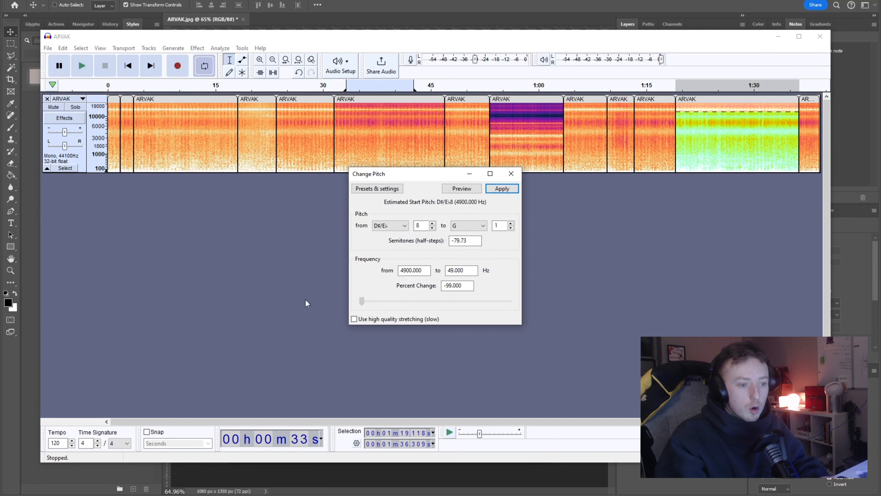
{"action": "left_click", "coordinate": [501, 189]}
{"action": "right_click", "coordinate": [702, 100]}
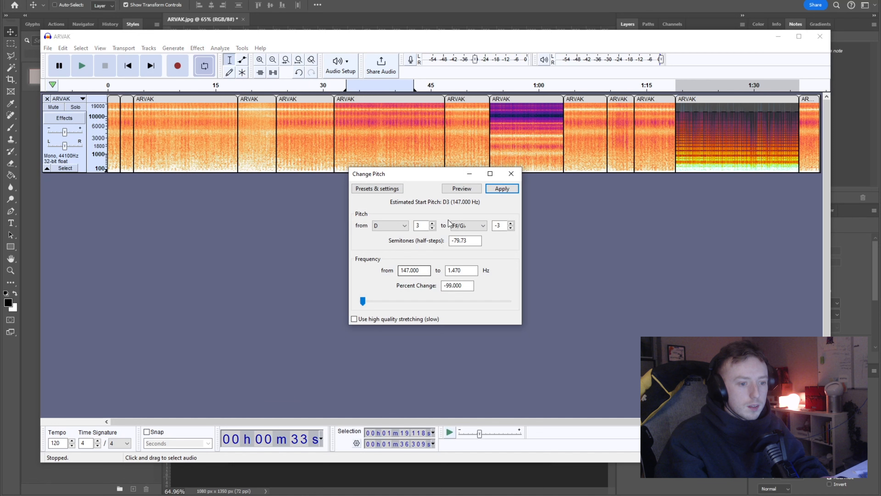
{"action": "left_click", "coordinate": [498, 190]}
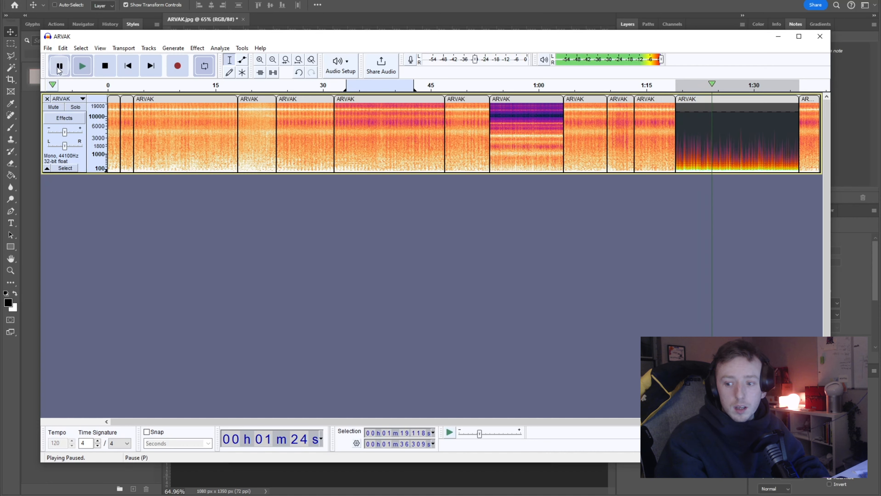
Play back the heavily pitch-lowered clip from about 1:20 to hear the effect, and pause it.
{"action": "key", "text": "p"}
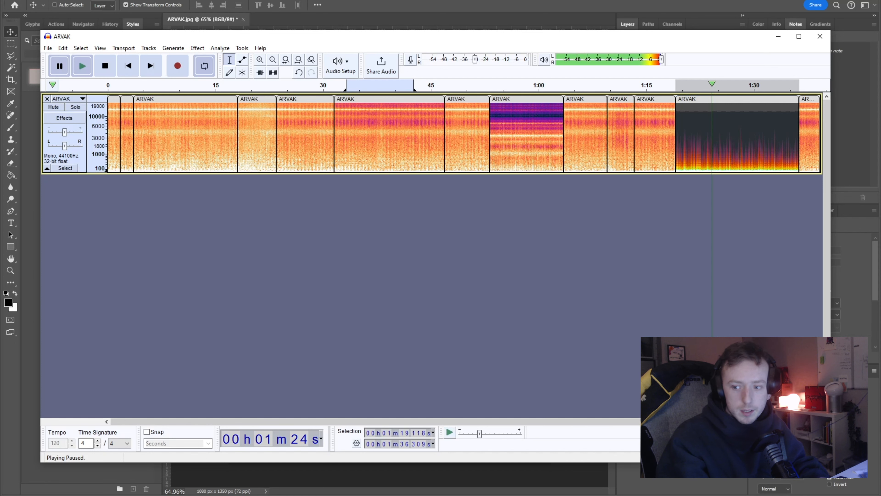
{"action": "key", "text": "alt+Tab"}
{"action": "key", "text": "alt+Tab"}
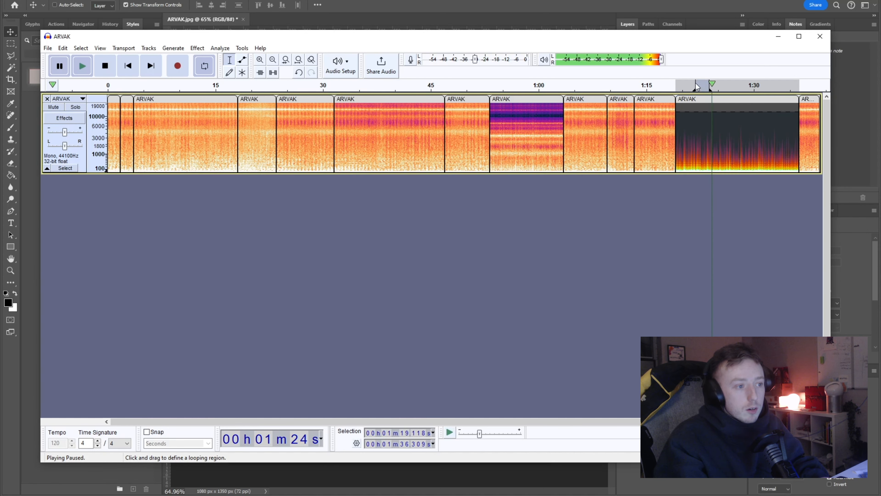
{"action": "left_click", "coordinate": [688, 88]}
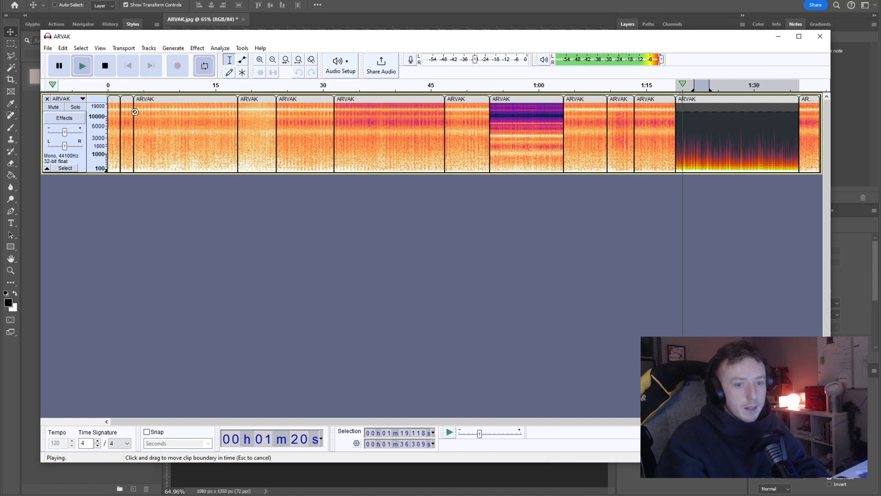
{"action": "left_click", "coordinate": [61, 66]}
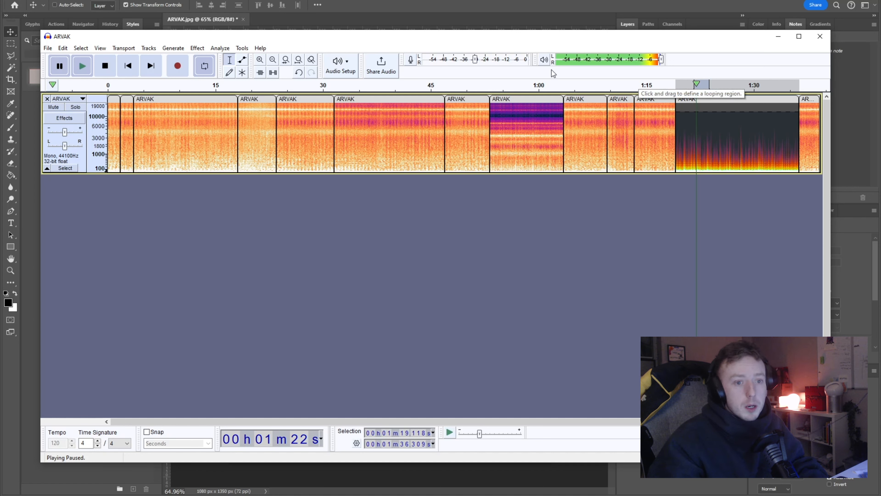
{"action": "left_click_drag", "start_coordinate": [831, 208], "coordinate": [880, 209]}
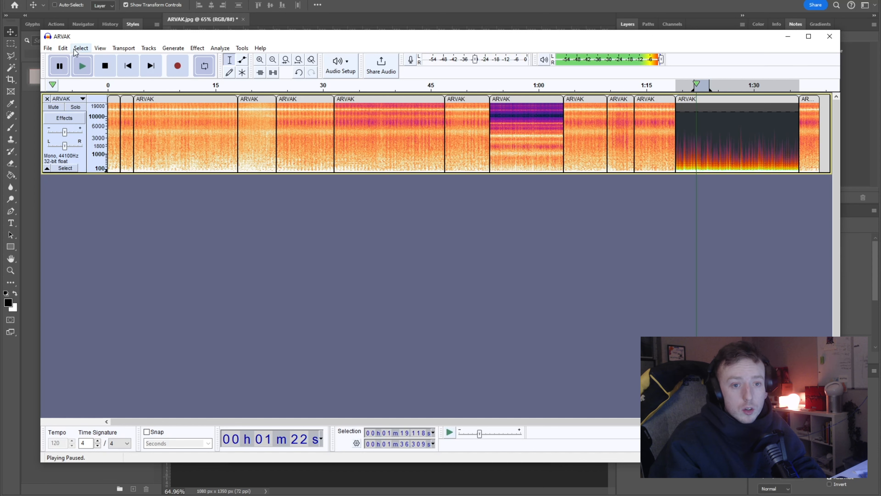
Set up an audio export in the other uncompressed files format with the RAW (header-less) header.
{"action": "left_click", "coordinate": [47, 48]}
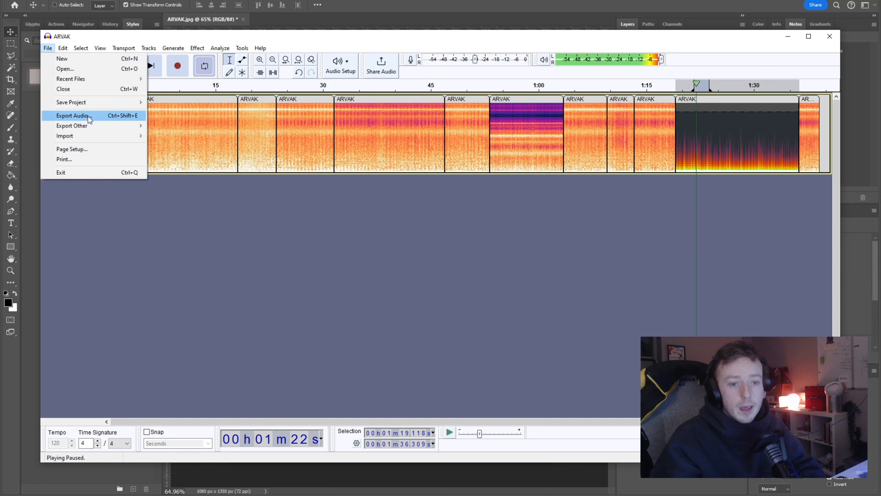
{"action": "left_click", "coordinate": [74, 117]}
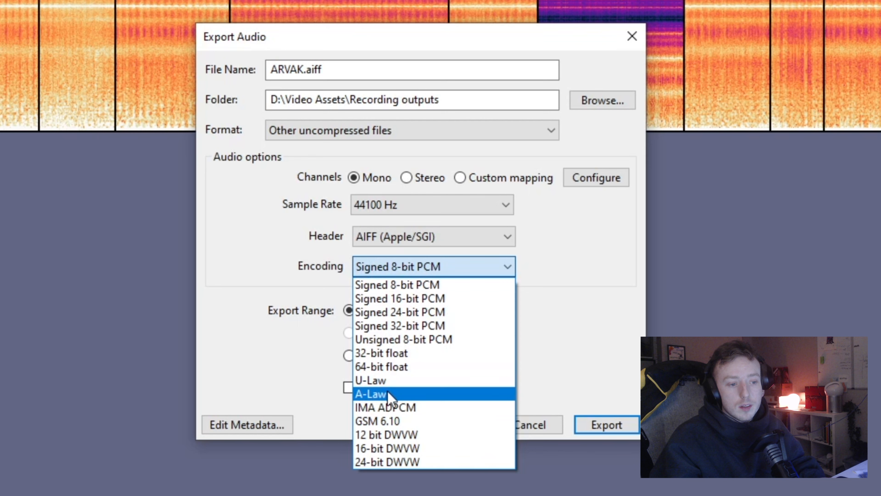
{"action": "left_click", "coordinate": [366, 243]}
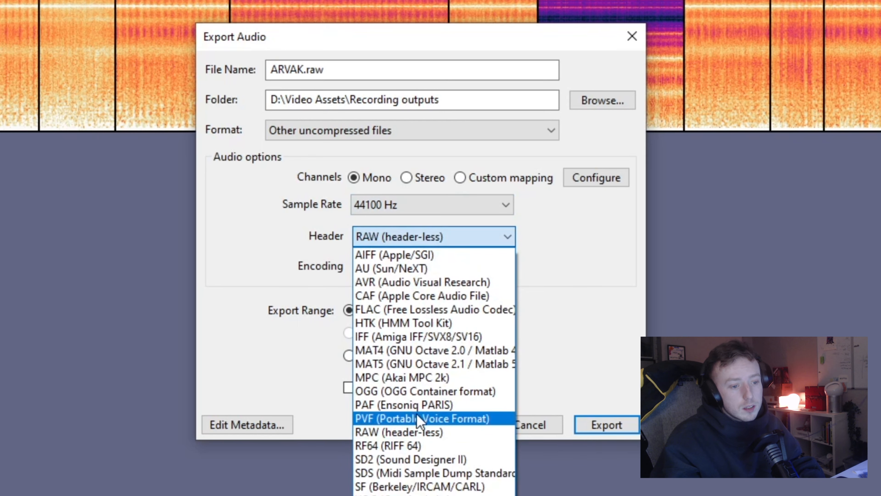
{"action": "left_click", "coordinate": [389, 434]}
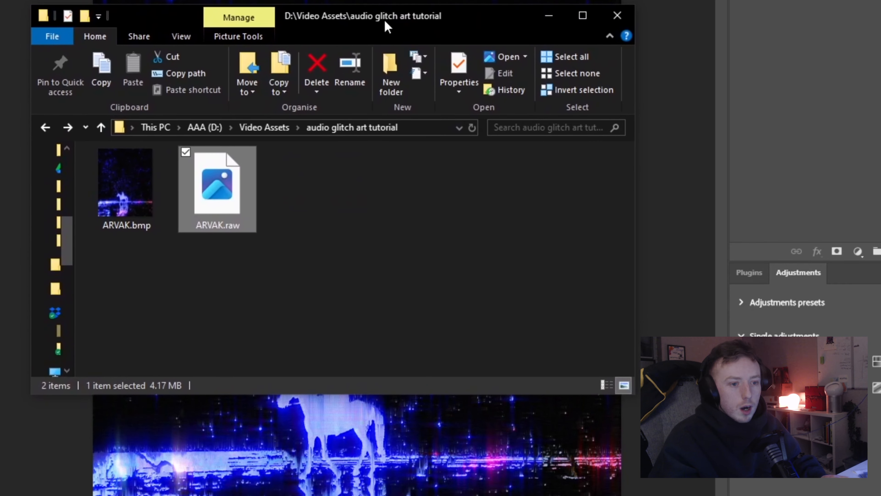
Open ARVAK.raw from the audio glitch art tutorial folder in Photoshop, accepting 2872 x 1523 pixels, 1 channel and 8 bits.
{"action": "left_click", "coordinate": [106, 208]}
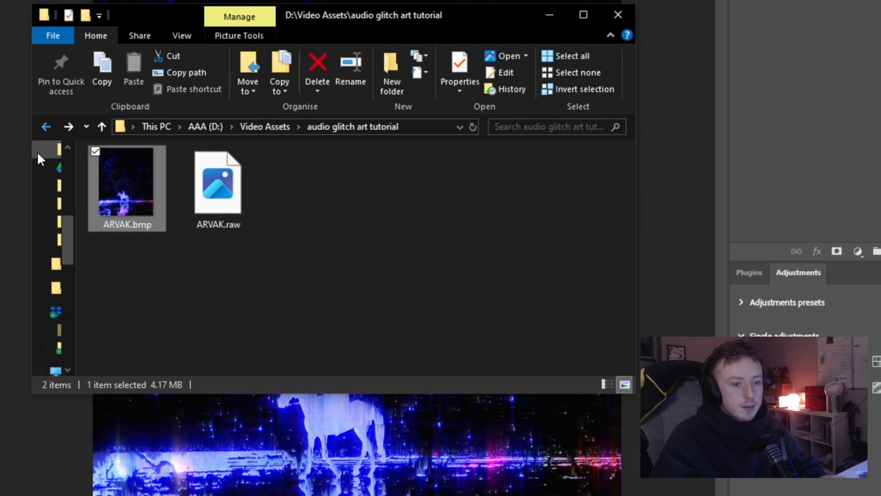
{"action": "left_click", "coordinate": [425, 262]}
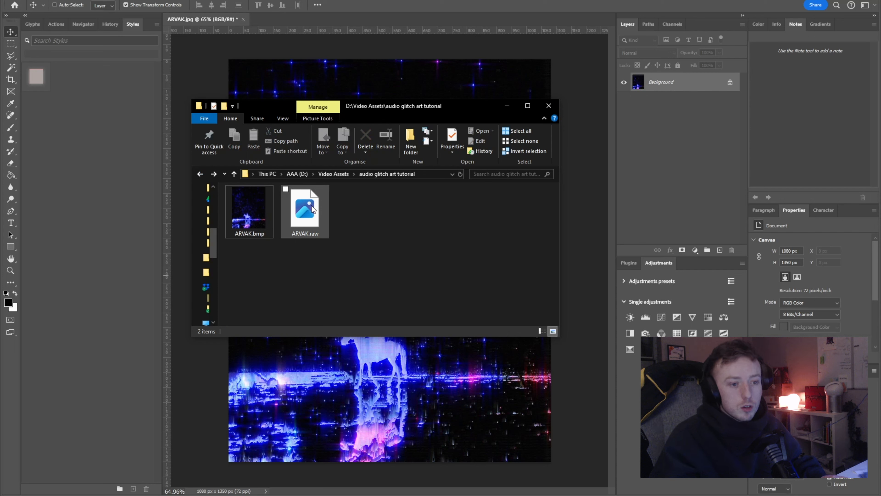
{"action": "left_click_drag", "start_coordinate": [311, 205], "coordinate": [367, 28]}
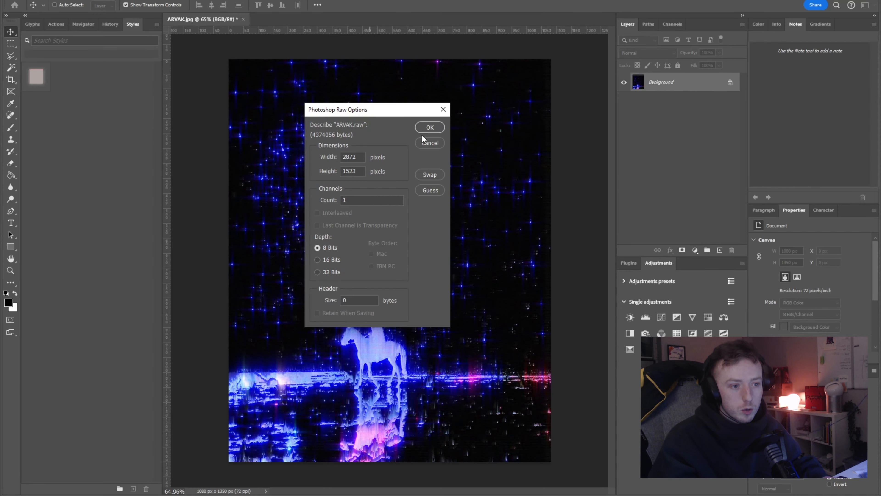
{"action": "left_click", "coordinate": [430, 128]}
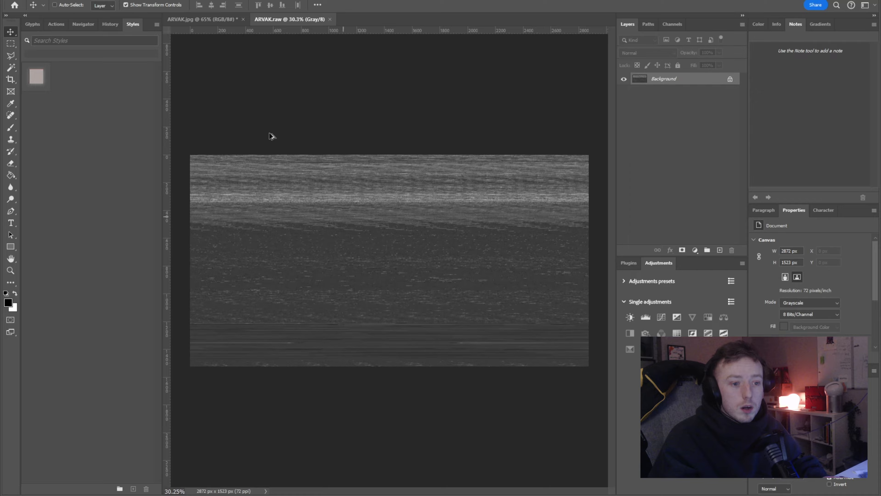
Compare ARVAK.jpg with the opened ARVAK.raw and examine the raw image's glitch lines up close.
{"action": "left_click", "coordinate": [194, 18]}
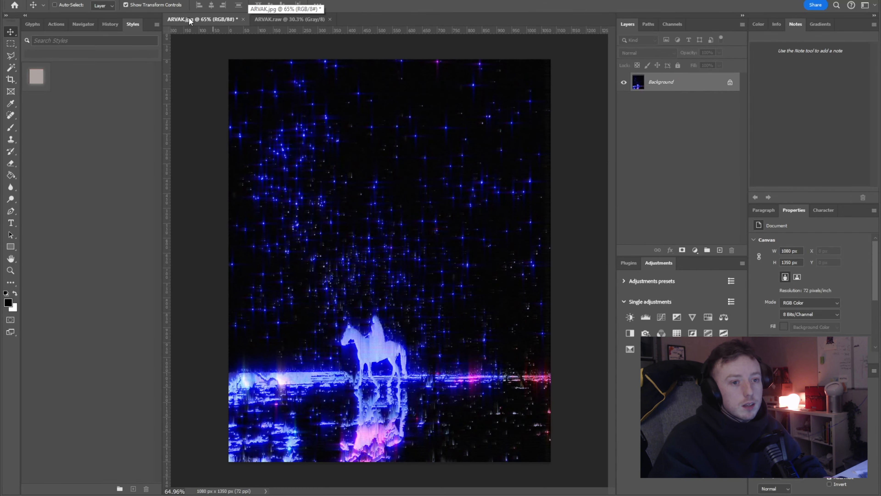
{"action": "left_click", "coordinate": [288, 19]}
{"action": "scroll", "coordinate": [323, 242], "scroll_direction": "up", "scroll_amount": 10}
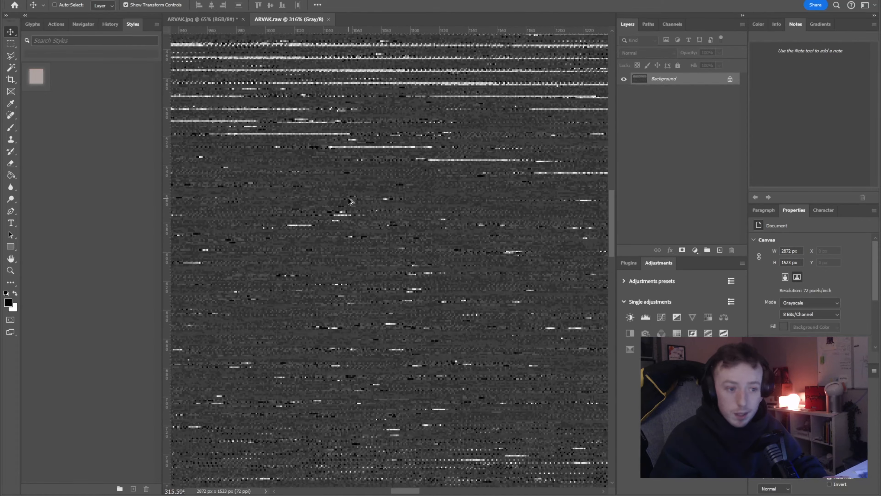
{"action": "scroll", "coordinate": [381, 225], "scroll_direction": "down", "scroll_amount": 2}
{"action": "scroll", "coordinate": [383, 363], "scroll_direction": "down", "scroll_amount": 10}
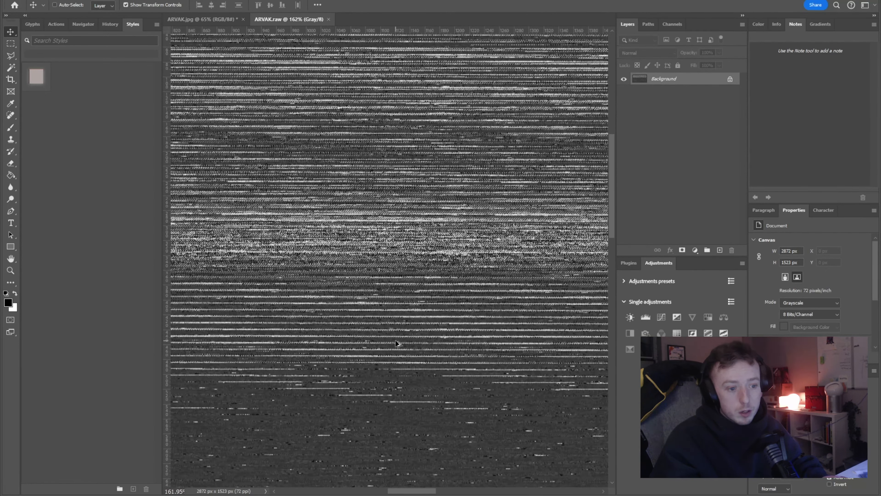
{"action": "scroll", "coordinate": [379, 385], "scroll_direction": "down", "scroll_amount": 4}
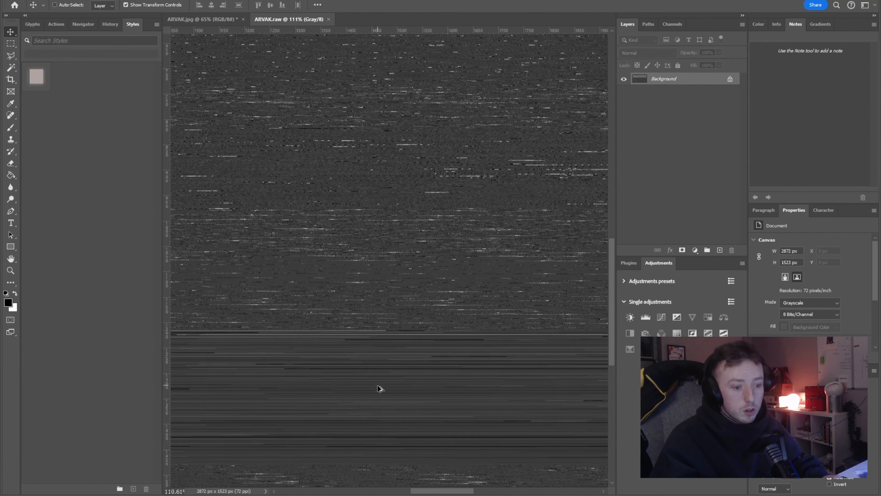
{"action": "scroll", "coordinate": [379, 384], "scroll_direction": "down", "scroll_amount": 2}
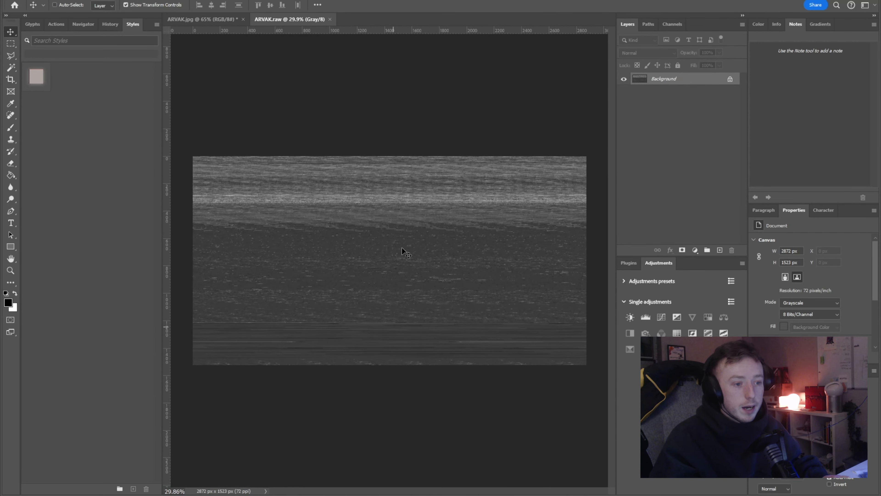
Close ARVAK.raw without saving, and open ARVAK.raw from the audio glitch art tutorial folder in the HxD hex editor.
{"action": "left_click", "coordinate": [330, 20]}
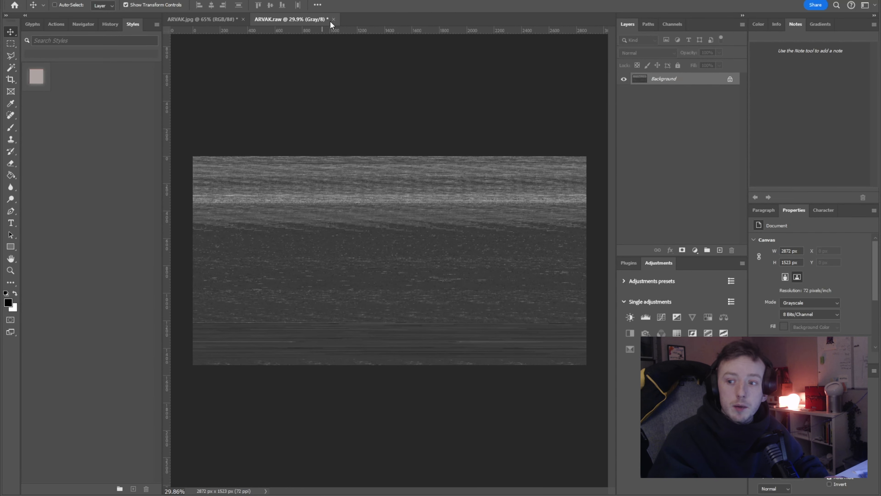
{"action": "left_click", "coordinate": [446, 179]}
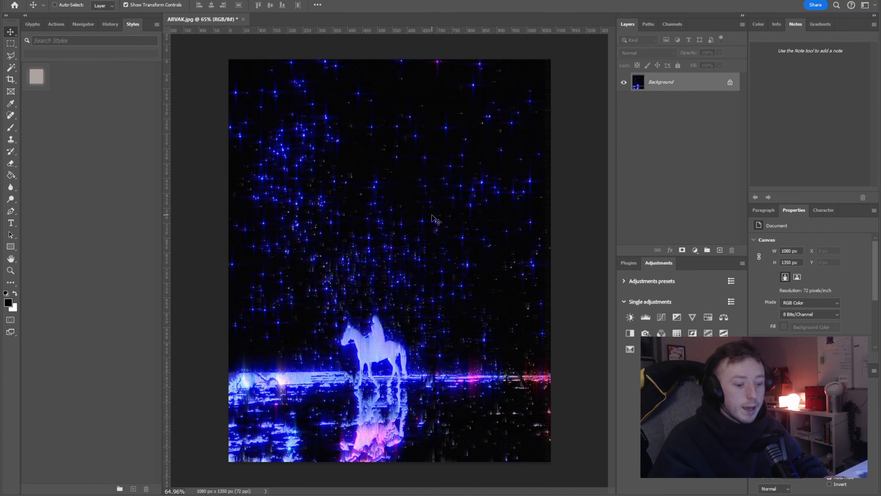
{"action": "key", "text": "alt+Tab"}
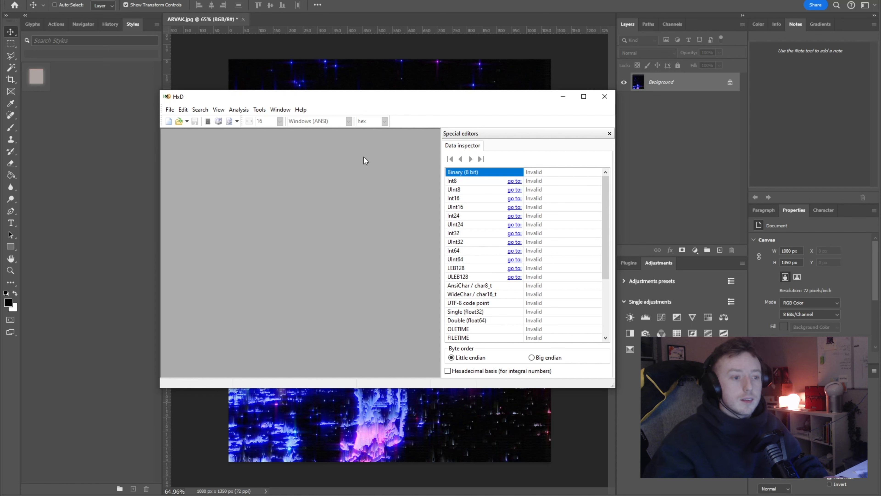
{"action": "key", "text": "alt+f"}
{"action": "key", "text": "Down"}
{"action": "key", "text": "Return"}
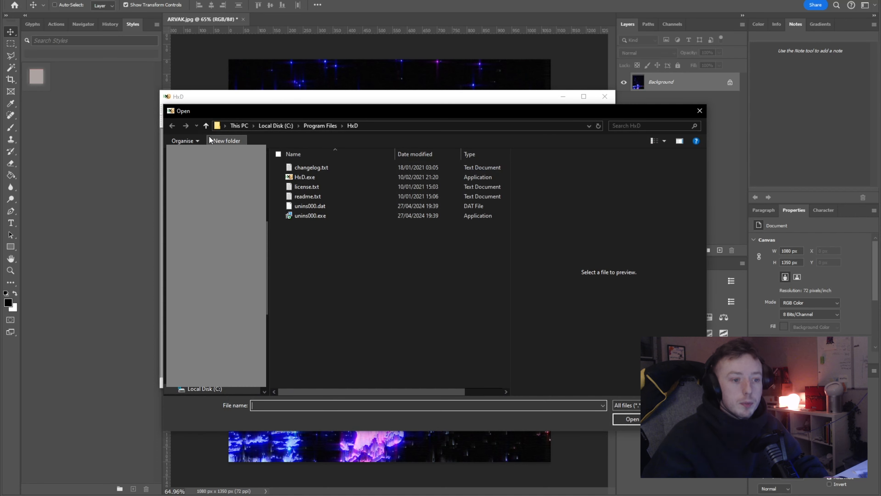
{"action": "left_click", "coordinate": [631, 419]}
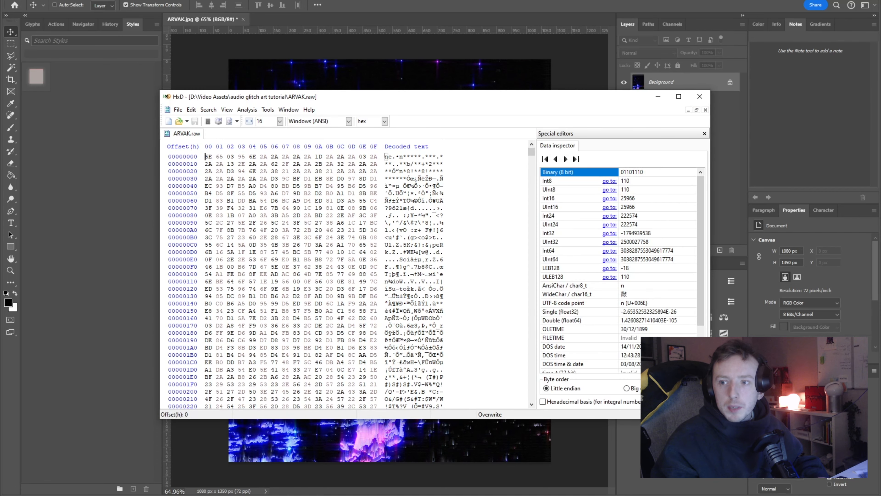
Open ARVAK.bmp from the audio glitch art tutorial folder alongside ARVAK.raw in the hex editor.
{"action": "key", "text": "alt+Tab"}
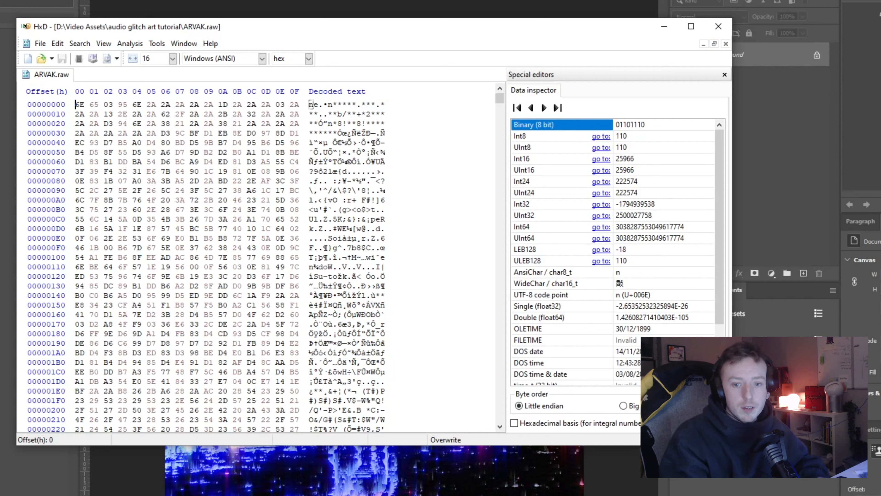
{"action": "left_click", "coordinate": [40, 43]}
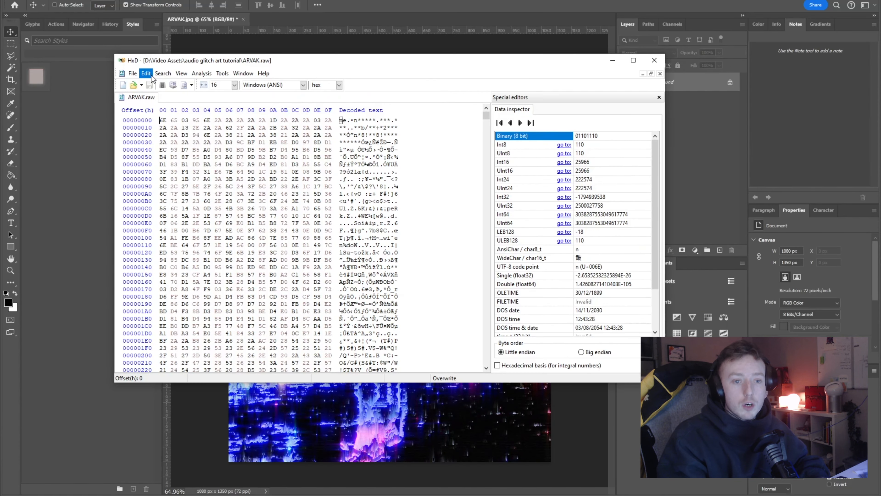
{"action": "left_click", "coordinate": [40, 44]}
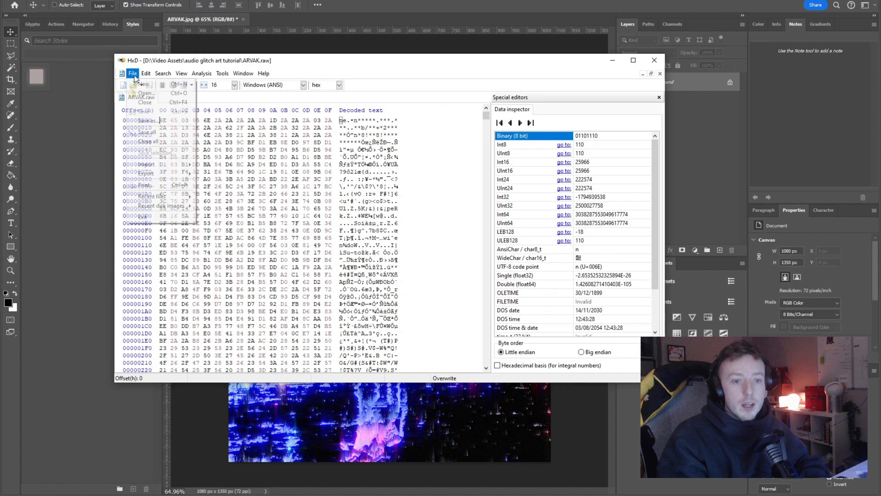
{"action": "left_click", "coordinate": [146, 93]}
{"action": "left_click", "coordinate": [179, 152]}
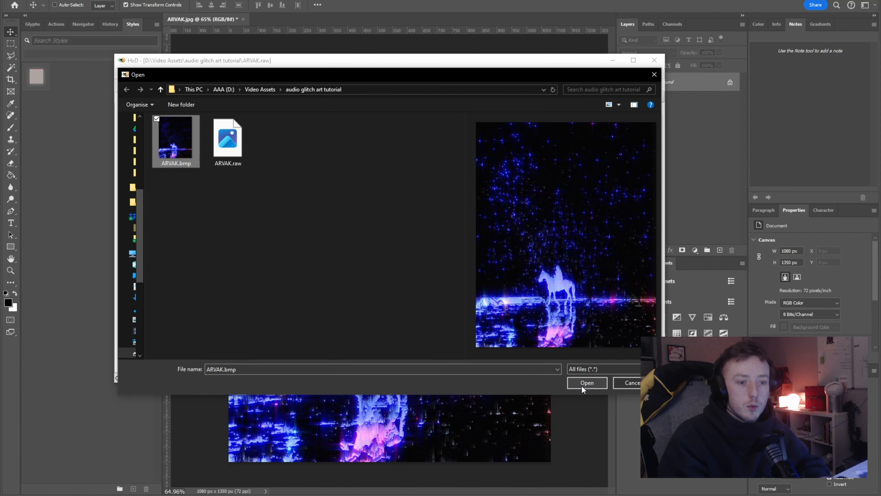
{"action": "left_click", "coordinate": [586, 383]}
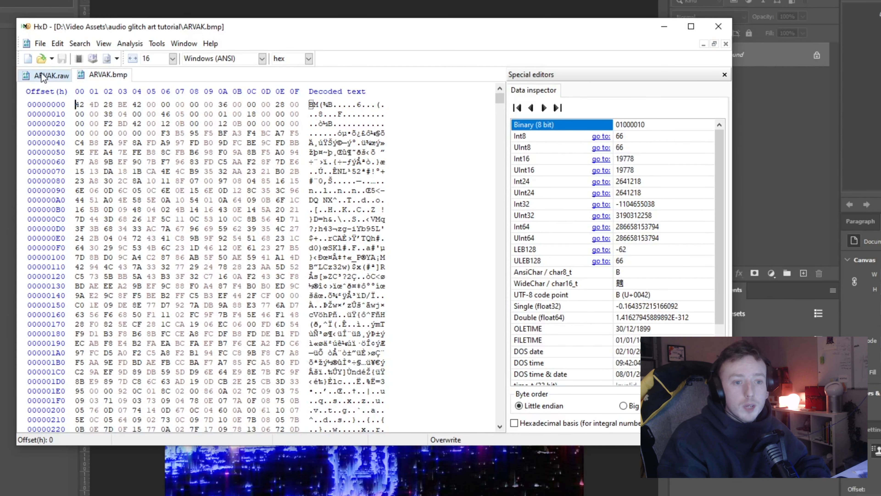
Compare the opening header bytes of ARVAK.raw and ARVAK.bmp.
{"action": "left_click", "coordinate": [42, 77]}
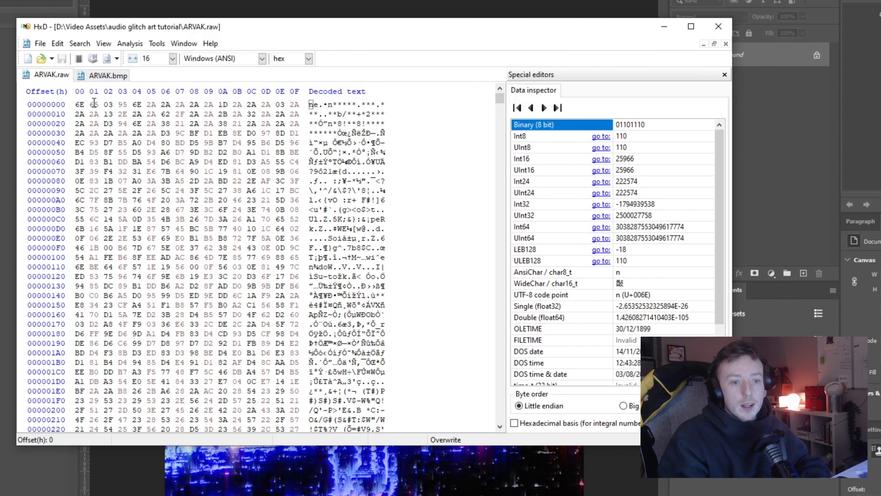
{"action": "left_click", "coordinate": [102, 81]}
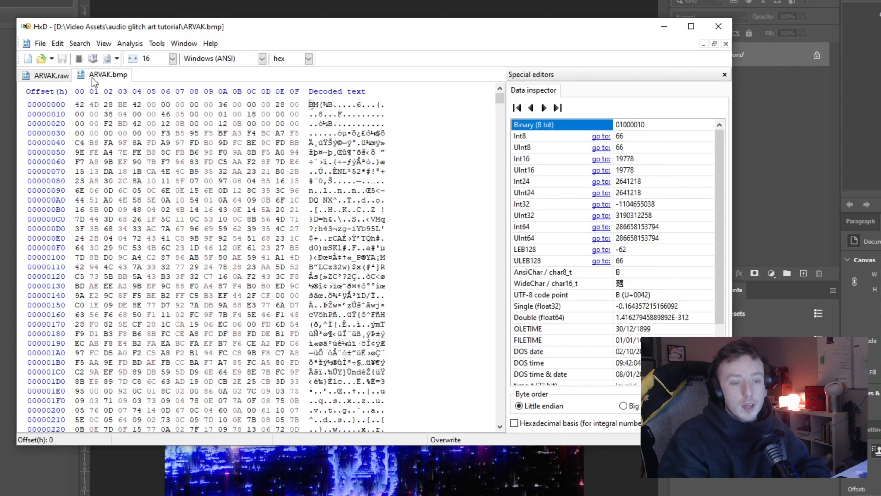
{"action": "left_click", "coordinate": [52, 76]}
{"action": "left_click", "coordinate": [88, 77]}
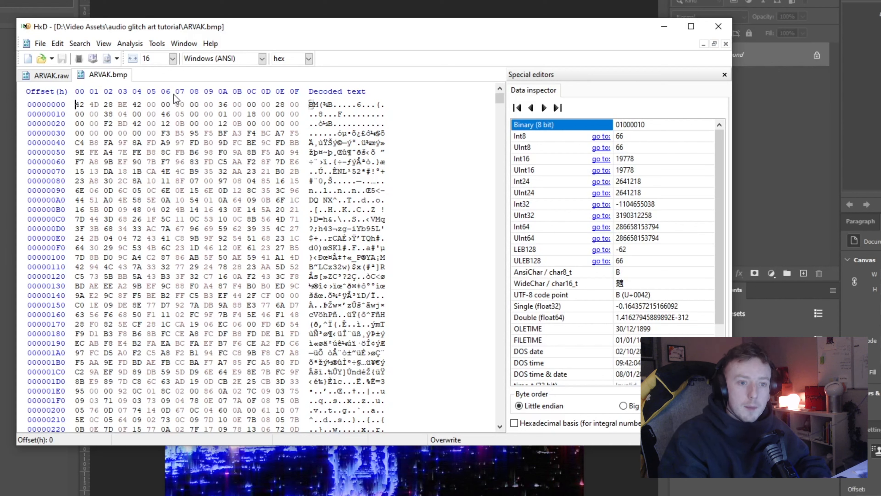
{"action": "left_click", "coordinate": [40, 81]}
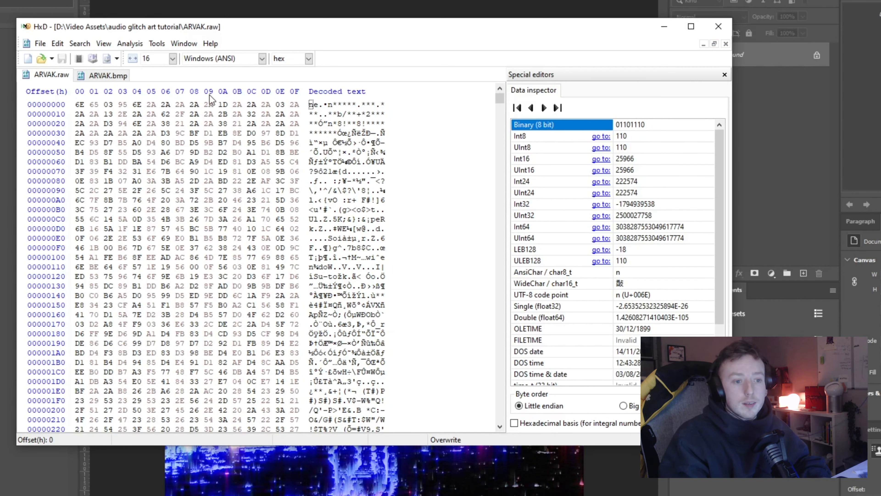
{"action": "left_click", "coordinate": [119, 77]}
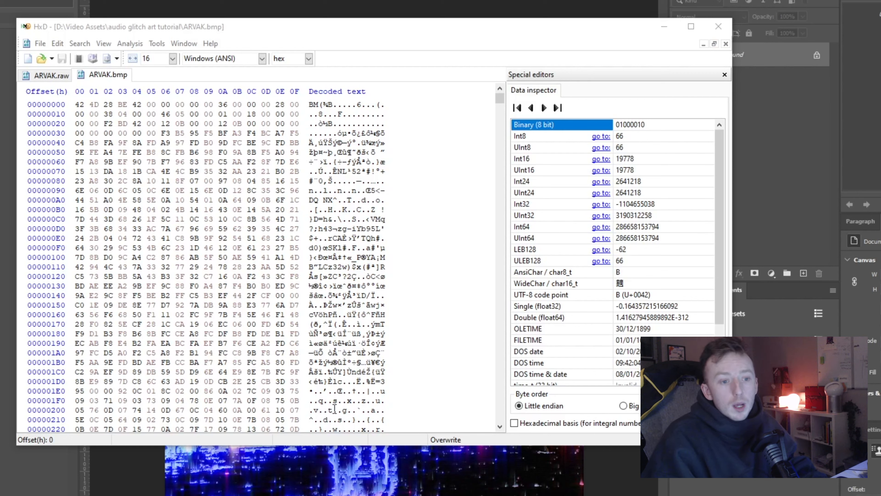
{"action": "left_click", "coordinate": [78, 105]}
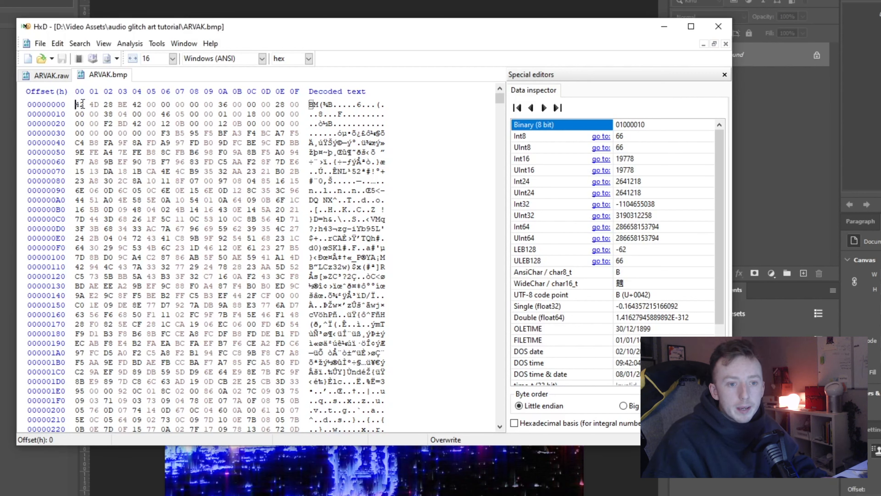
{"action": "left_click", "coordinate": [52, 75]}
{"action": "key", "text": "ctrl+Tab"}
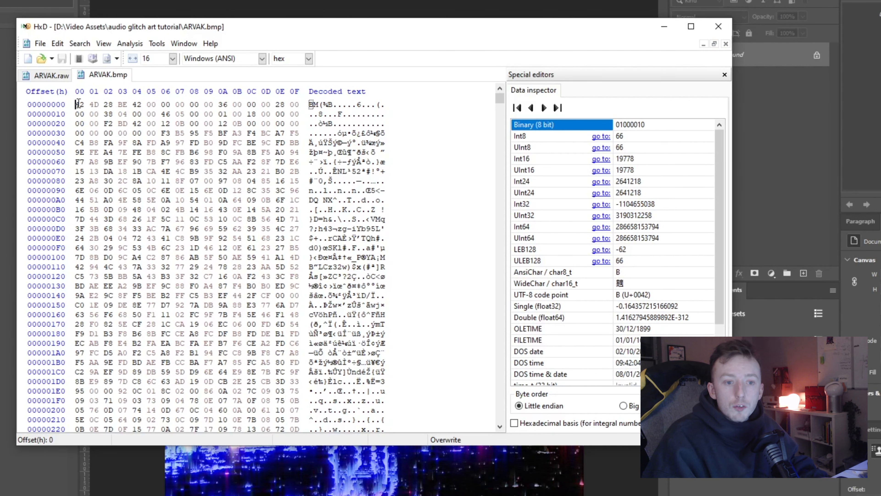
{"action": "left_click", "coordinate": [98, 105]}
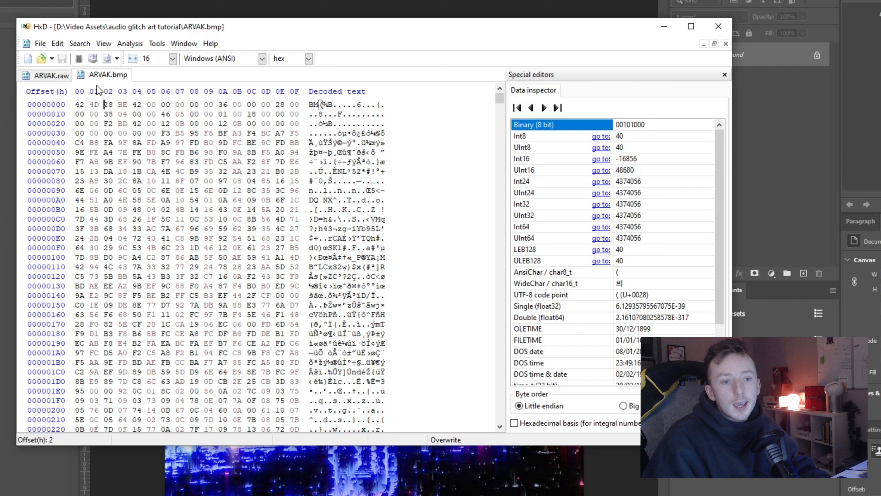
{"action": "left_click", "coordinate": [72, 108]}
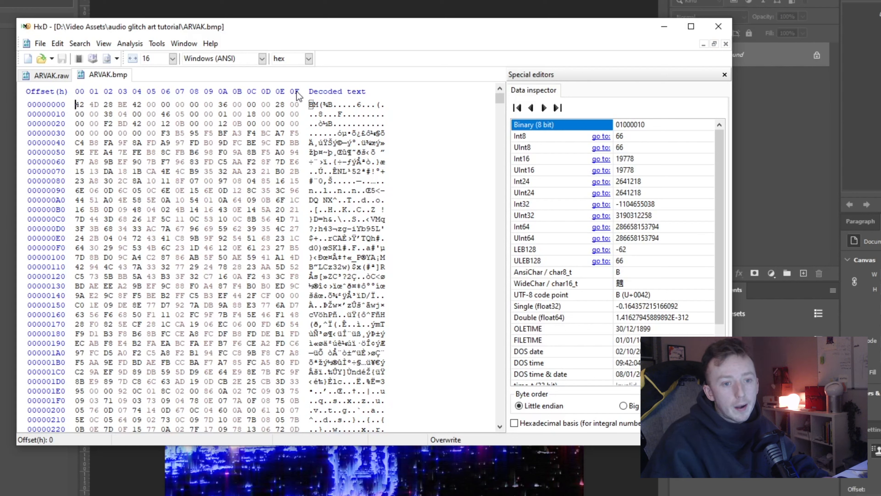
Select the first sixteen rows of ARVAK.bmp, offsets 0 to FF, and copy these header bytes.
{"action": "left_click_drag", "start_coordinate": [75, 104], "coordinate": [301, 102]}
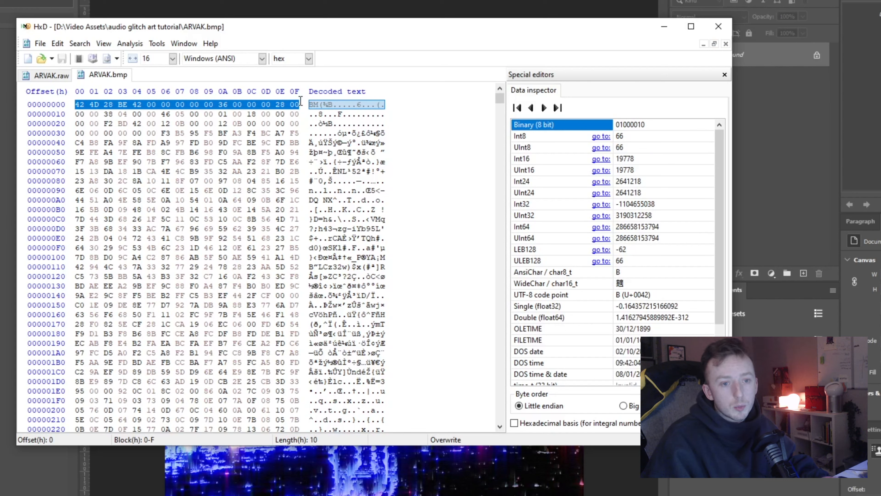
{"action": "left_click_drag", "start_coordinate": [300, 102], "coordinate": [298, 246]}
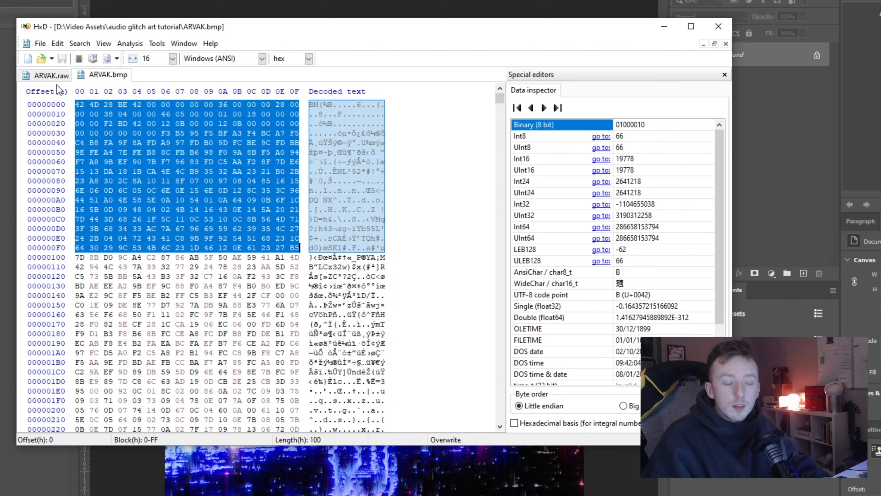
{"action": "right_click", "coordinate": [222, 170]}
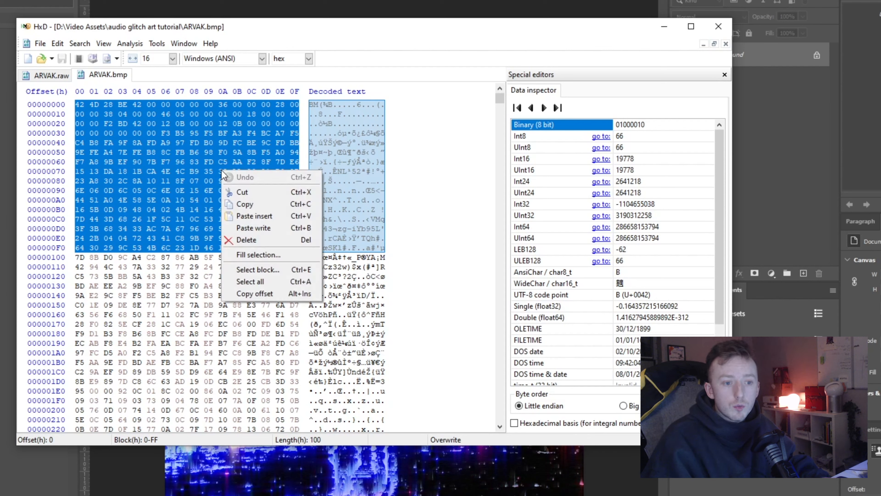
{"action": "left_click", "coordinate": [257, 204]}
Insert the copied header bytes at the very start of ARVAK.raw, accepting the file-size change, and save the file.
{"action": "left_click", "coordinate": [48, 75]}
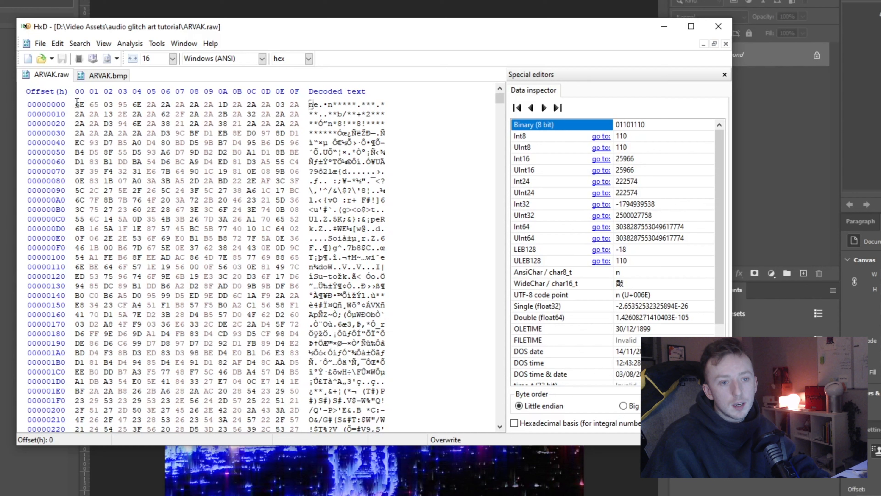
{"action": "left_click", "coordinate": [58, 43]}
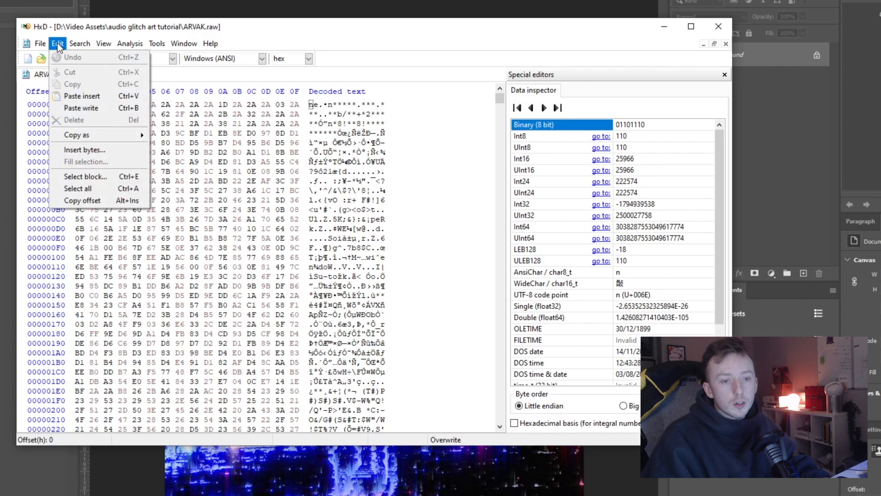
{"action": "left_click", "coordinate": [83, 97]}
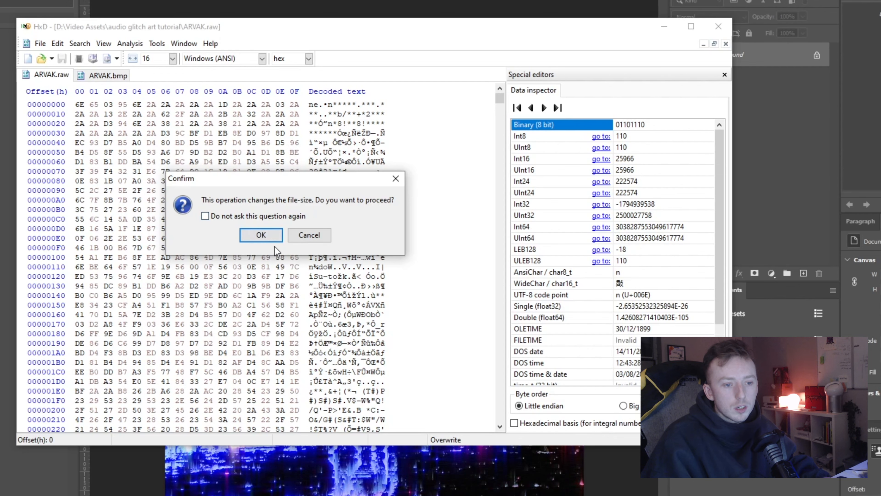
{"action": "left_click", "coordinate": [272, 239]}
{"action": "left_click", "coordinate": [40, 43]}
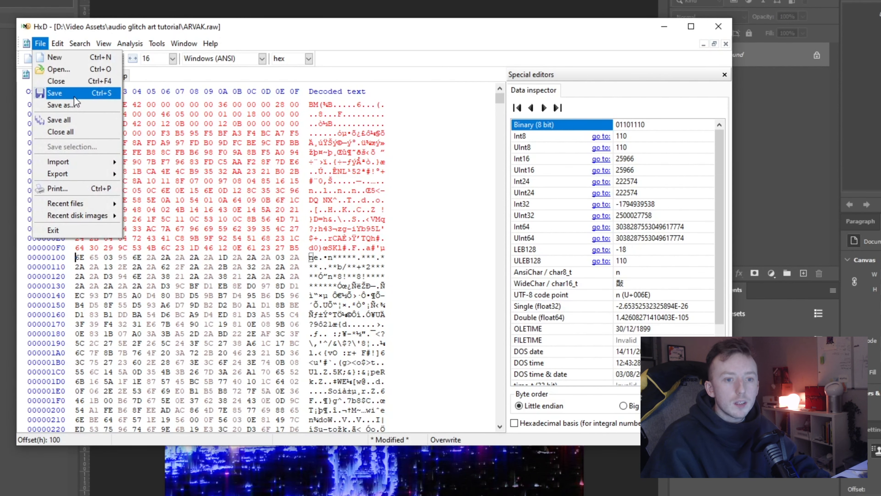
{"action": "left_click", "coordinate": [55, 92]}
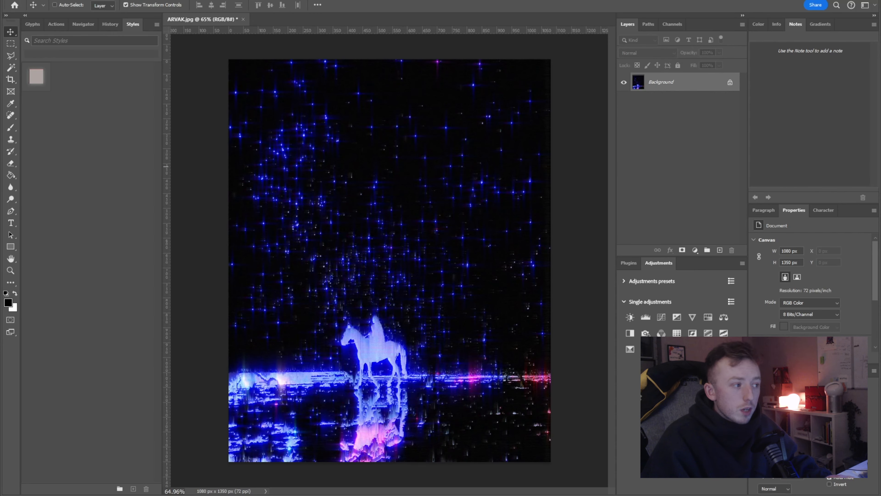
Try opening the edited ARVAK.raw in Photoshop at 2328 x 1879 pixels, 1 channel and 8 bits, and close it without saving.
{"action": "left_click_drag", "start_coordinate": [486, 104], "coordinate": [354, 21]}
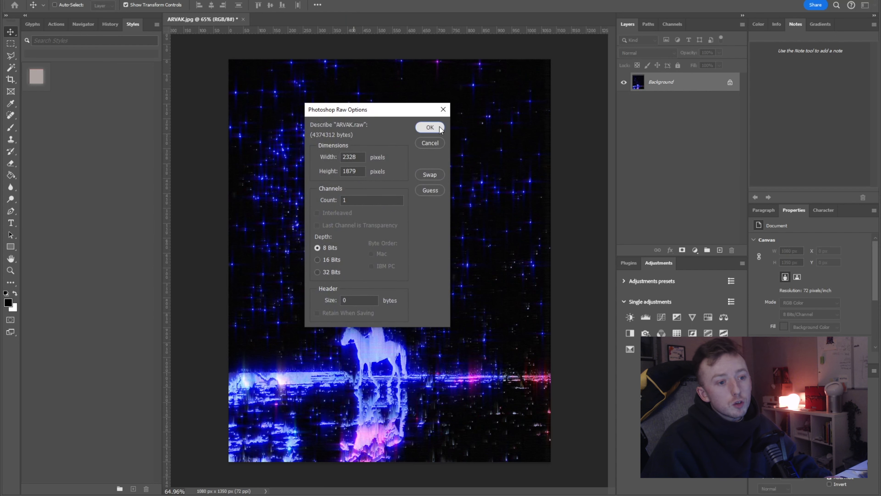
{"action": "left_click", "coordinate": [429, 128]}
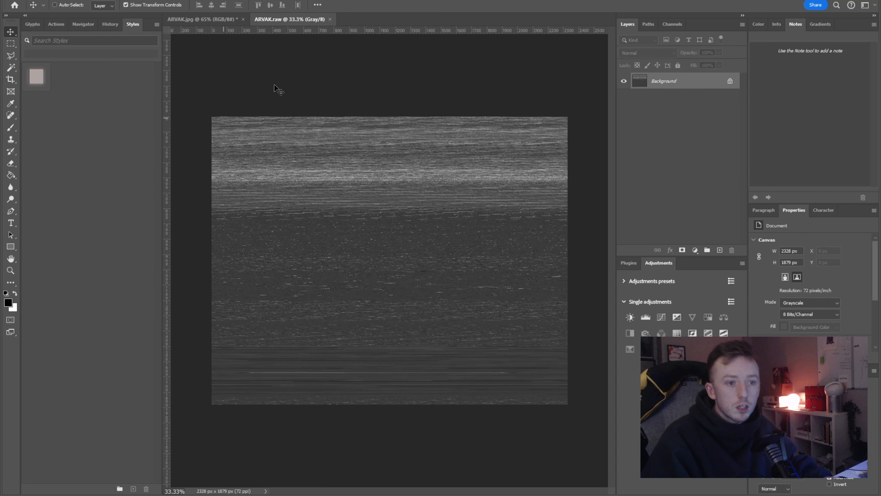
{"action": "left_click", "coordinate": [329, 19]}
{"action": "left_click", "coordinate": [447, 178]}
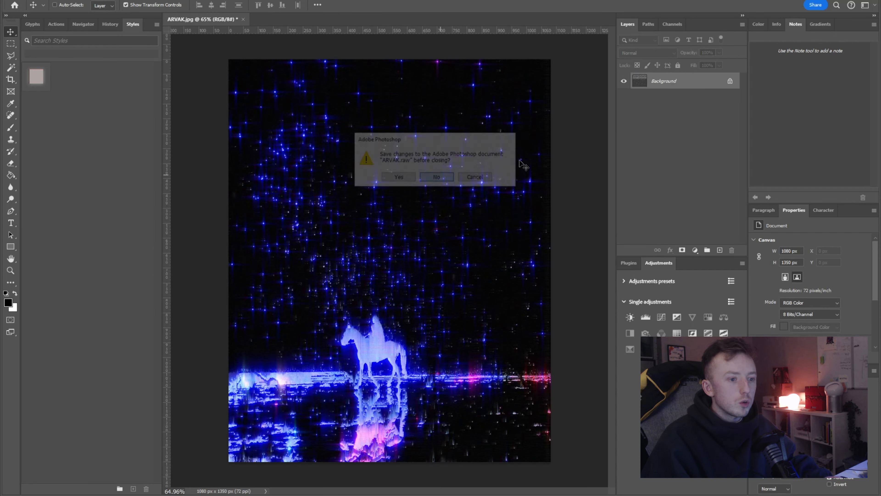
Switch to the audio glitch art tutorial folder and rename ARVAK.raw with the .bmp extension, accepting the name ARVAK (2).bmp.
{"action": "key", "text": "alt+Tab"}
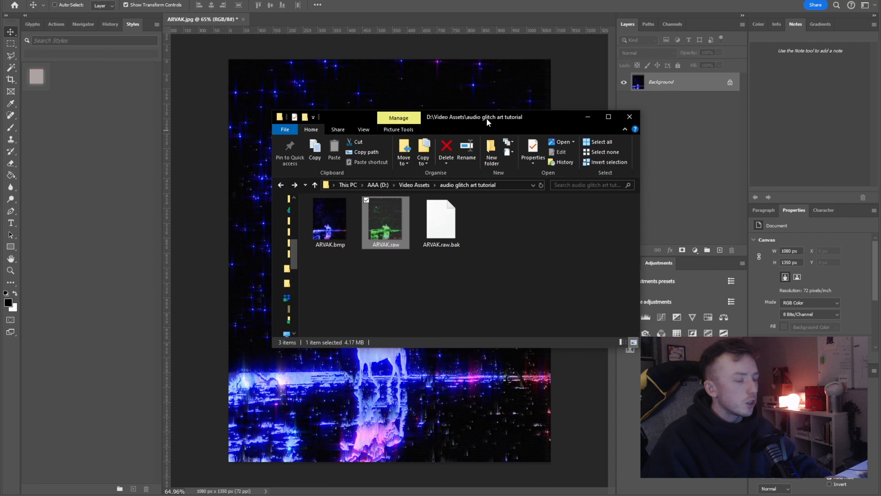
{"action": "right_click", "coordinate": [314, 197]}
{"action": "left_click", "coordinate": [509, 202]}
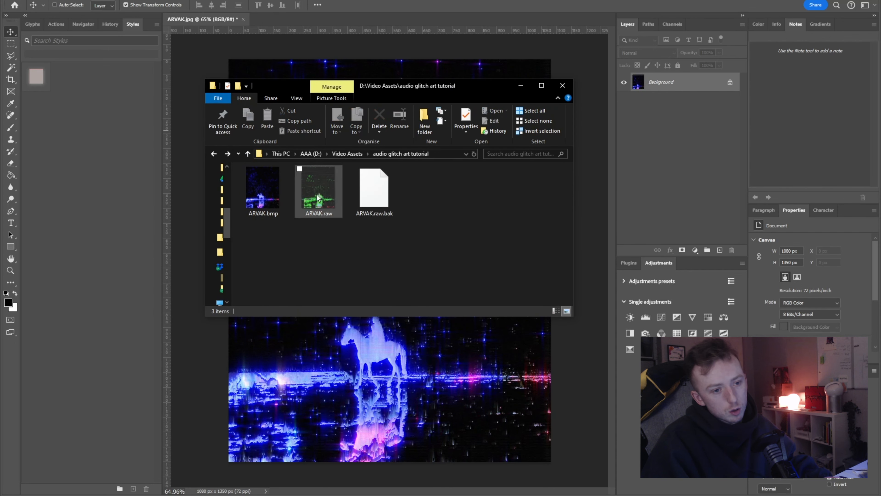
{"action": "right_click", "coordinate": [316, 192]}
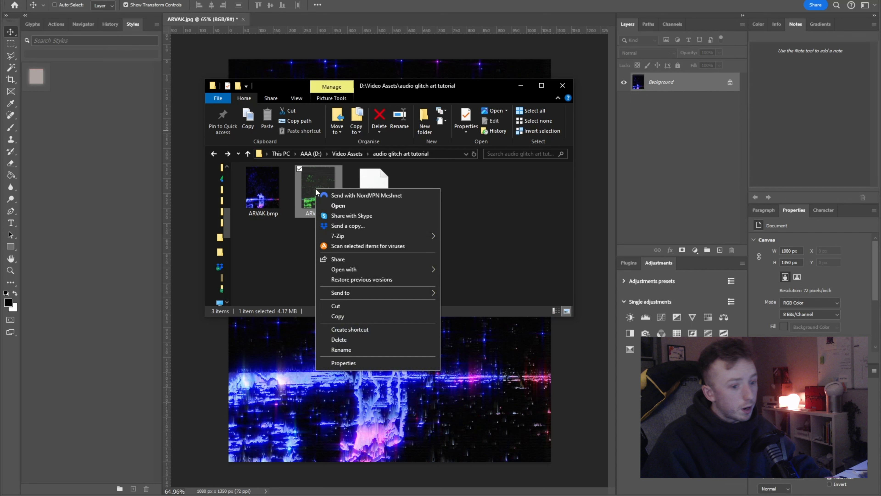
{"action": "left_click", "coordinate": [370, 352]}
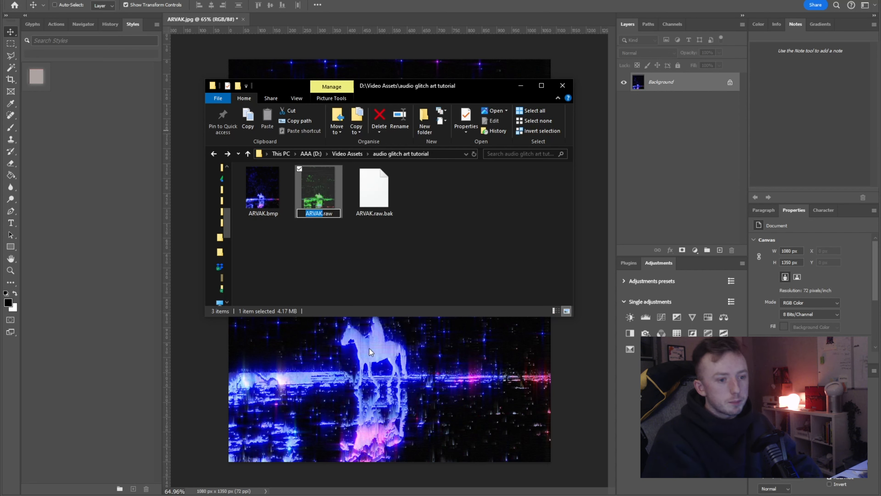
{"action": "key", "text": "BackSpace"}
{"action": "key", "text": "BackSpace"}
{"action": "key", "text": "BackSpace"}
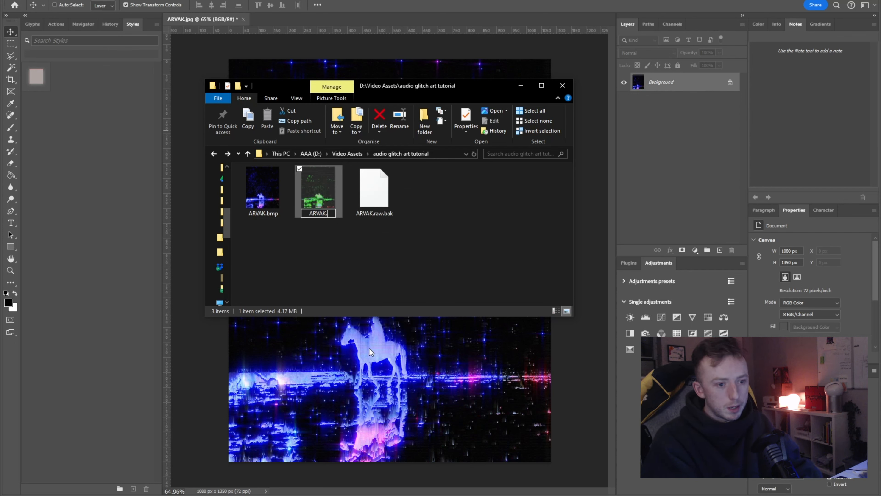
{"action": "type", "text": "bmp"}
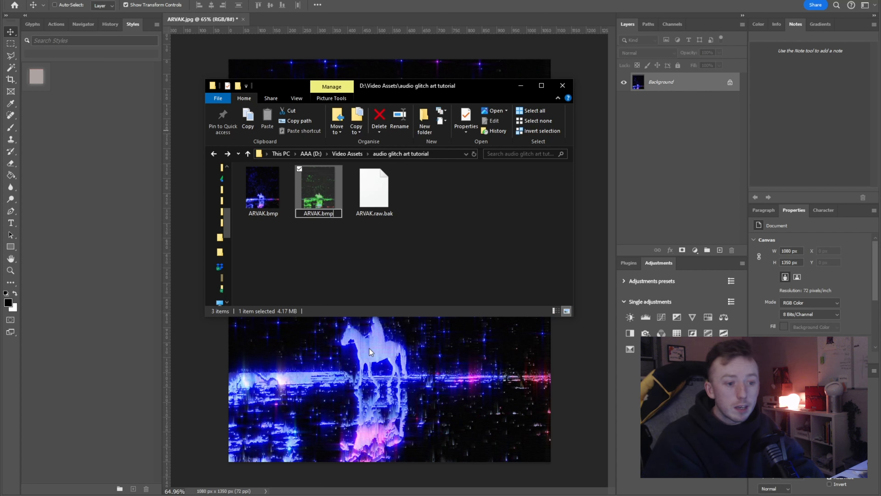
{"action": "key", "text": "Return"}
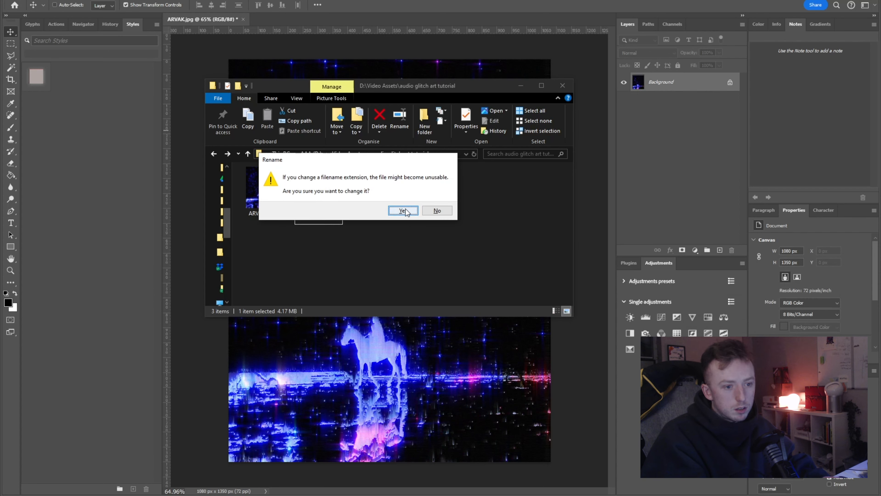
{"action": "left_click", "coordinate": [404, 211]}
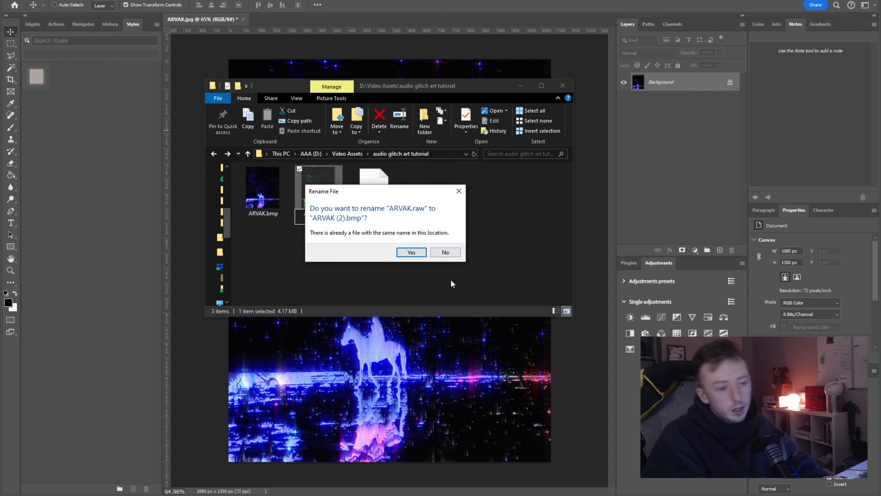
{"action": "left_click", "coordinate": [403, 253]}
Open ARVAK (2).bmp in Photoshop and inspect the glitched image at different magnifications.
{"action": "left_click_drag", "start_coordinate": [263, 219], "coordinate": [294, 23]}
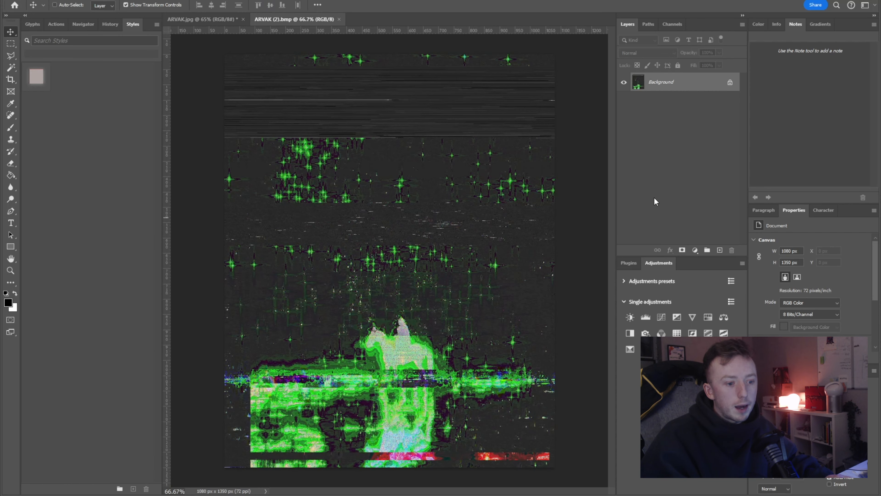
{"action": "scroll", "coordinate": [385, 295], "scroll_direction": "up", "scroll_amount": 3}
{"action": "scroll", "coordinate": [385, 295], "scroll_direction": "down", "scroll_amount": 3}
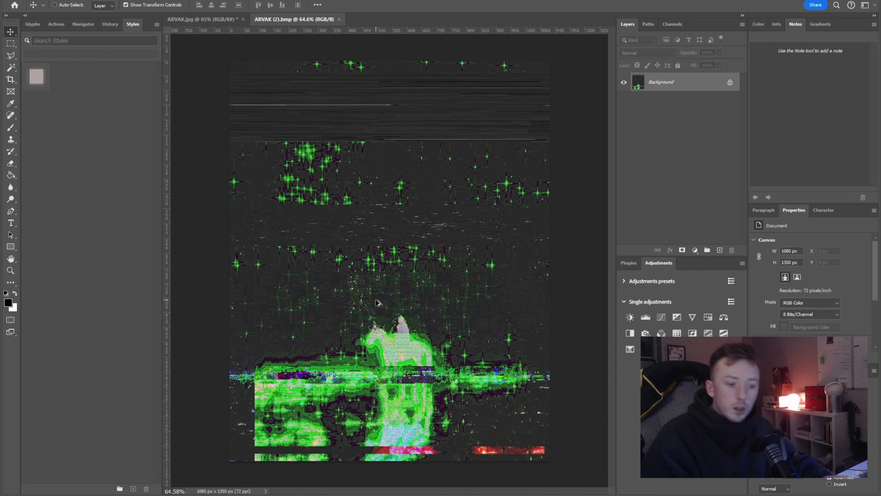
{"action": "scroll", "coordinate": [385, 295], "scroll_direction": "up", "scroll_amount": 4}
{"action": "scroll", "coordinate": [385, 295], "scroll_direction": "up", "scroll_amount": 2}
{"action": "scroll", "coordinate": [385, 285], "scroll_direction": "down", "scroll_amount": 6}
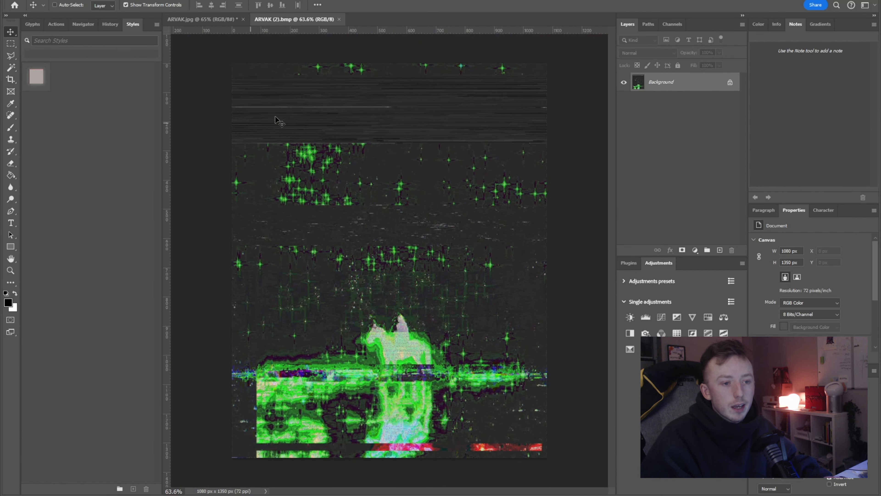
Compare the two dark horizontal bands in ARVAK (2).bmp, marking each with a marquee, against the pitch-shifted clips in Audacity.
{"action": "key", "text": "m"}
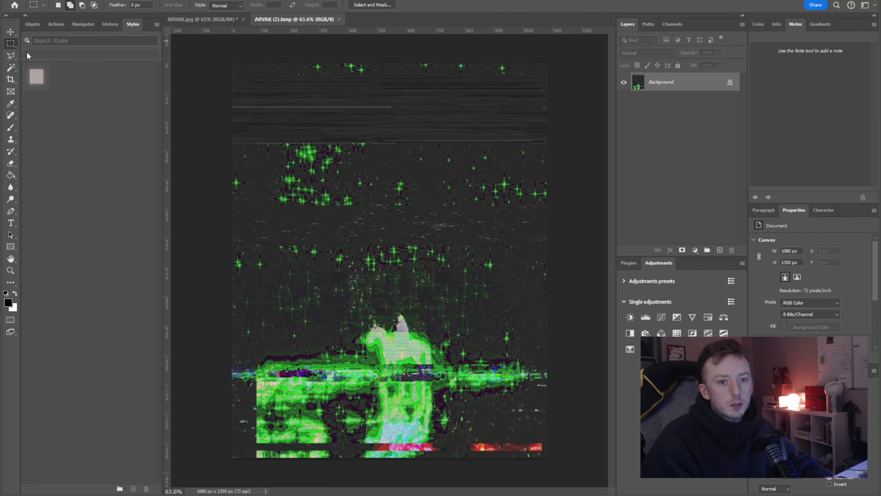
{"action": "left_click_drag", "start_coordinate": [232, 78], "coordinate": [576, 141]}
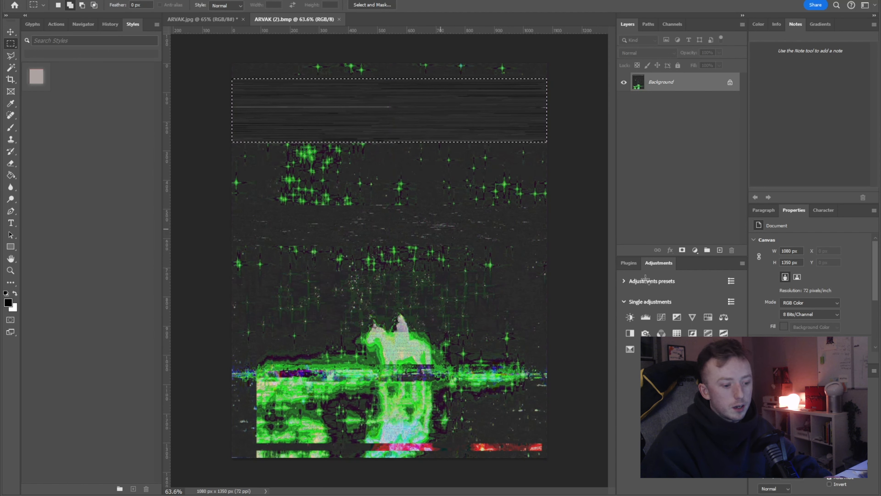
{"action": "key", "text": "alt+Tab"}
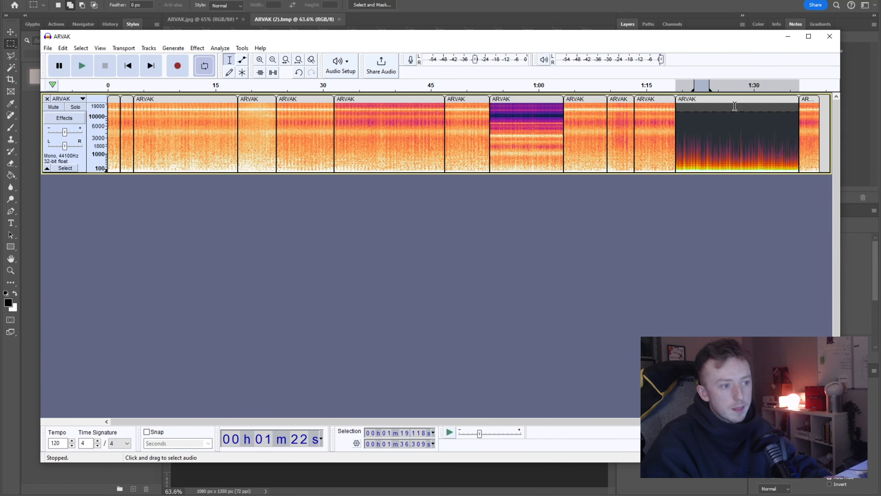
{"action": "key", "text": "alt+Tab"}
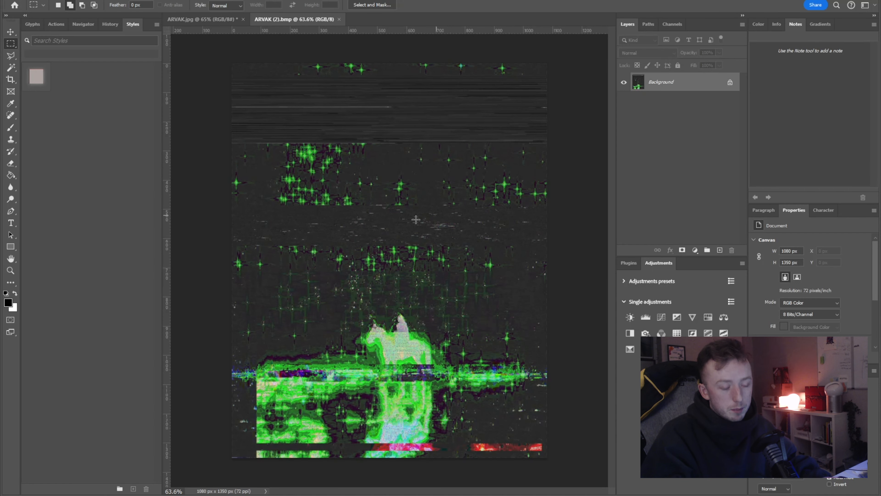
{"action": "left_click_drag", "start_coordinate": [232, 204], "coordinate": [603, 245]}
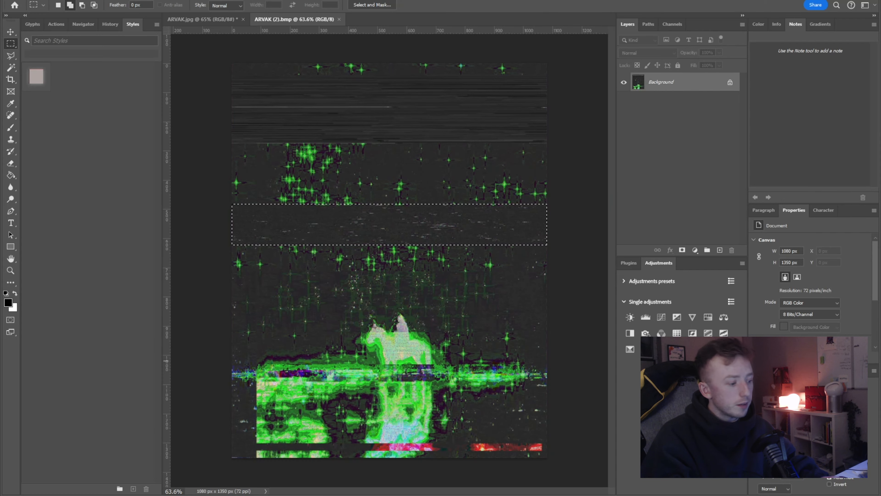
{"action": "key", "text": "alt+Tab"}
{"action": "key", "text": "alt+Tab"}
{"action": "key", "text": "alt+Tab"}
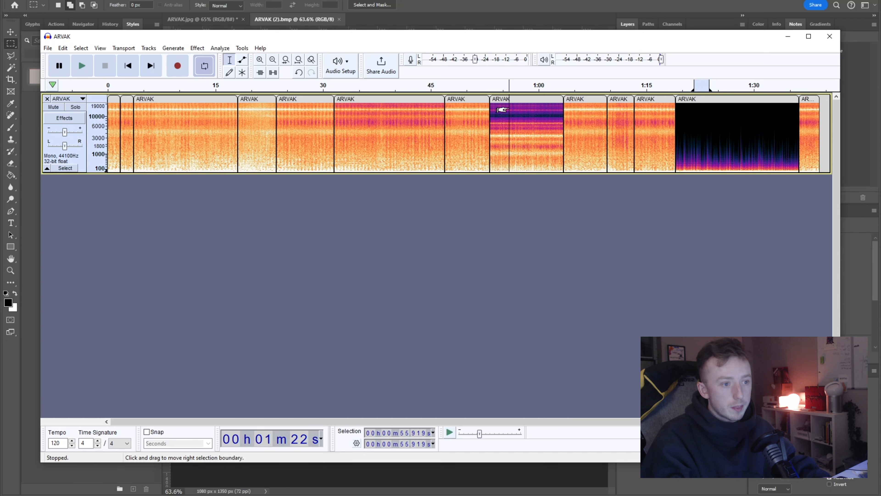
{"action": "left_click", "coordinate": [630, 6]}
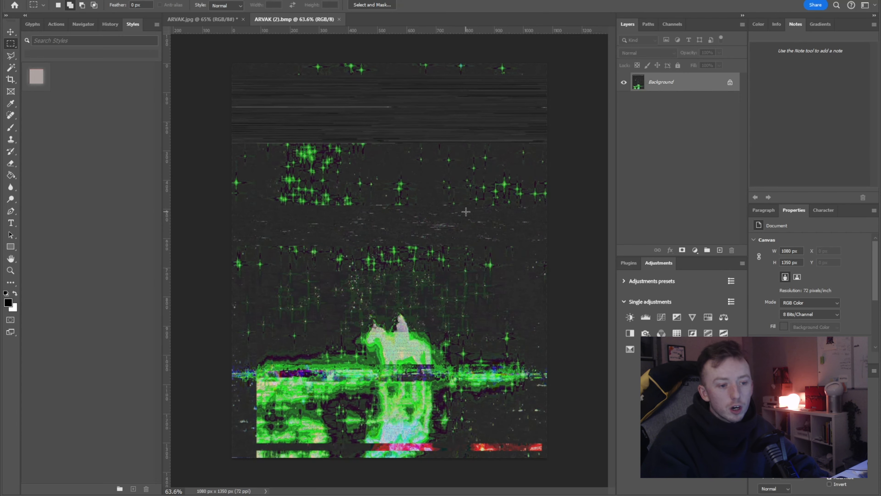
{"action": "left_click", "coordinate": [451, 205]}
Add a Levels adjustment above the background of ARVAK (2).bmp to turn the dark grey areas black.
{"action": "scroll", "coordinate": [419, 297], "scroll_direction": "up", "scroll_amount": 5}
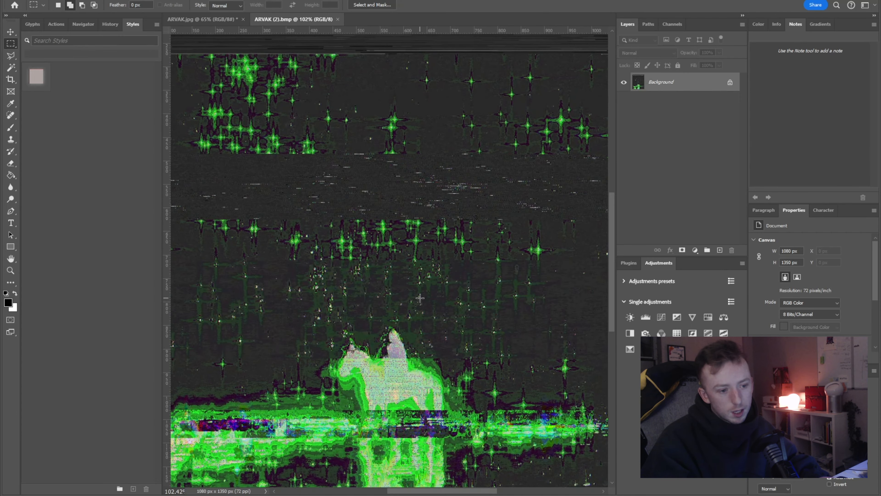
{"action": "scroll", "coordinate": [420, 298], "scroll_direction": "down", "scroll_amount": 6}
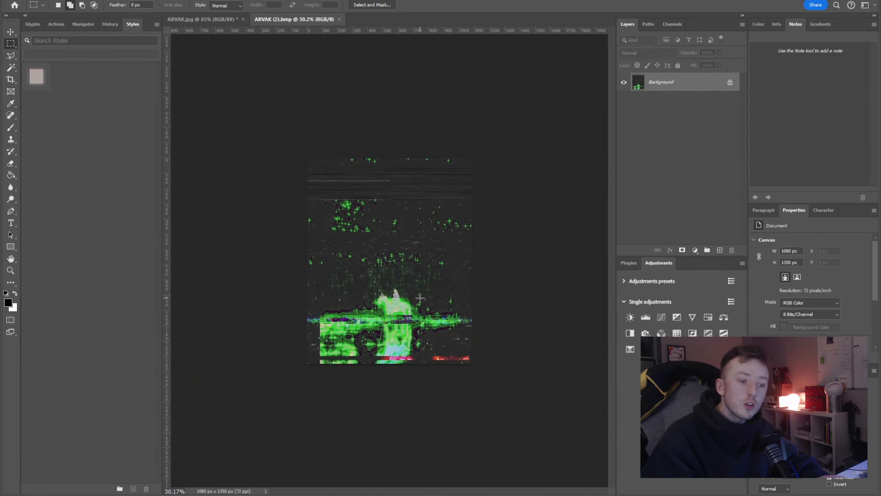
{"action": "scroll", "coordinate": [572, 287], "scroll_direction": "up", "scroll_amount": 2}
{"action": "scroll", "coordinate": [572, 288], "scroll_direction": "down", "scroll_amount": 1}
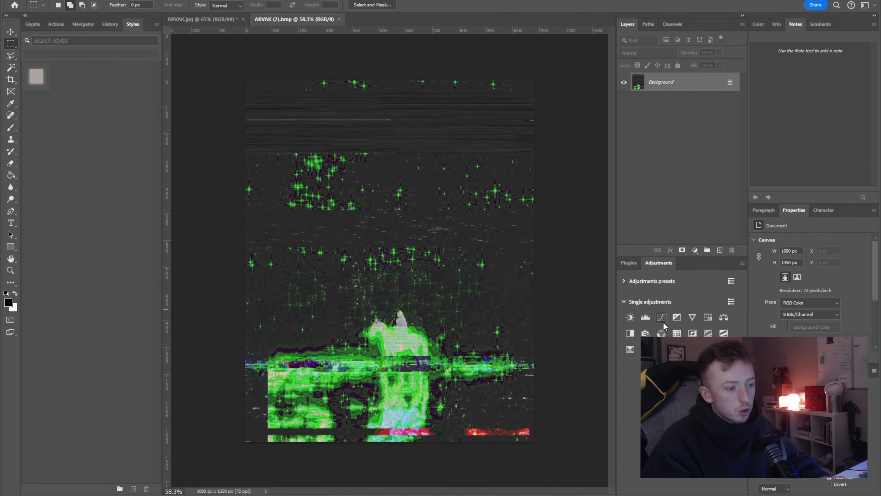
{"action": "left_click", "coordinate": [645, 316]}
{"action": "left_click_drag", "start_coordinate": [768, 302], "coordinate": [812, 308]}
{"action": "left_click", "coordinate": [686, 113]}
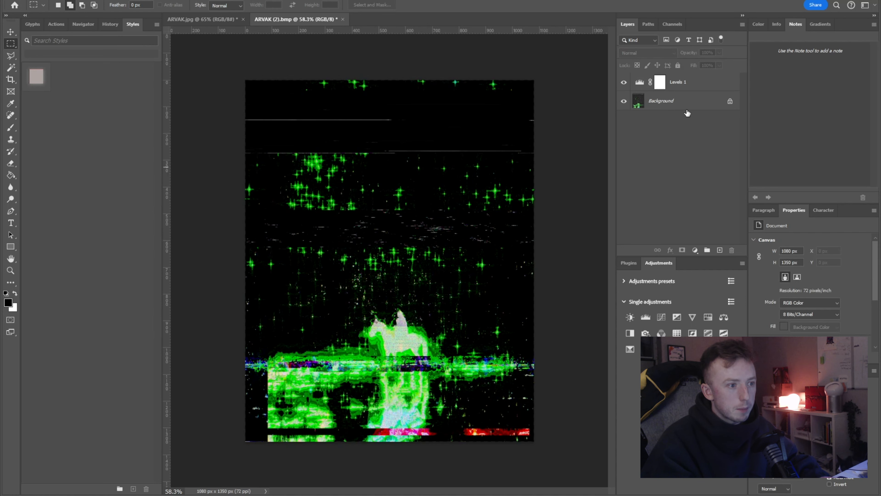
Apply Gaussian Blur to a duplicate of the merged Levels layer and blend it in Screen mode to make the image glow.
{"action": "double_click", "coordinate": [686, 107]}
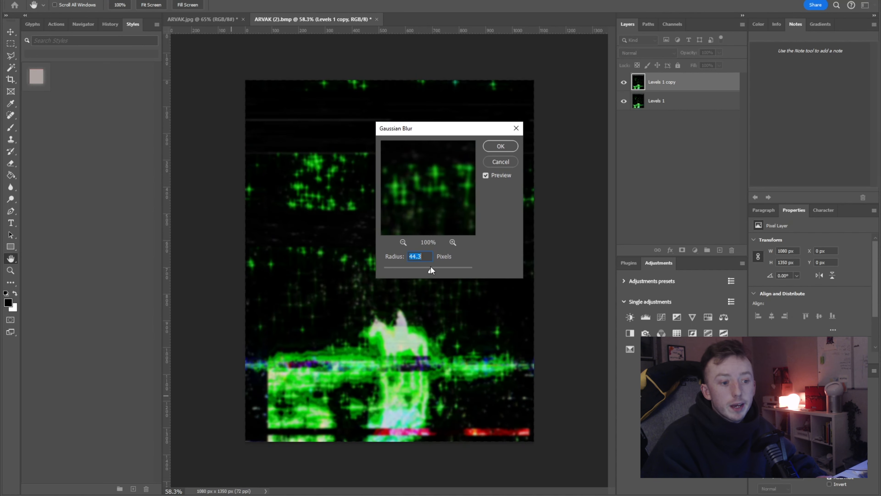
{"action": "left_click_drag", "start_coordinate": [431, 270], "coordinate": [434, 270]}
{"action": "left_click", "coordinate": [500, 146]}
{"action": "left_click", "coordinate": [635, 52]}
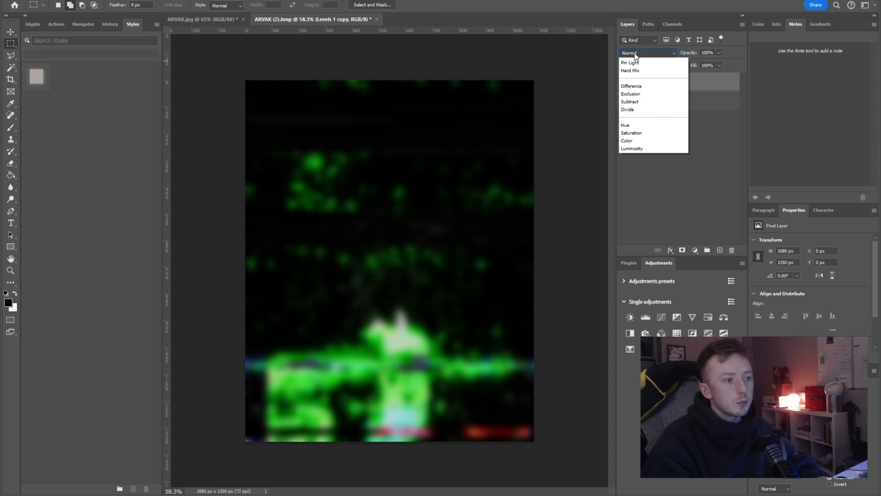
{"action": "left_click", "coordinate": [635, 138]}
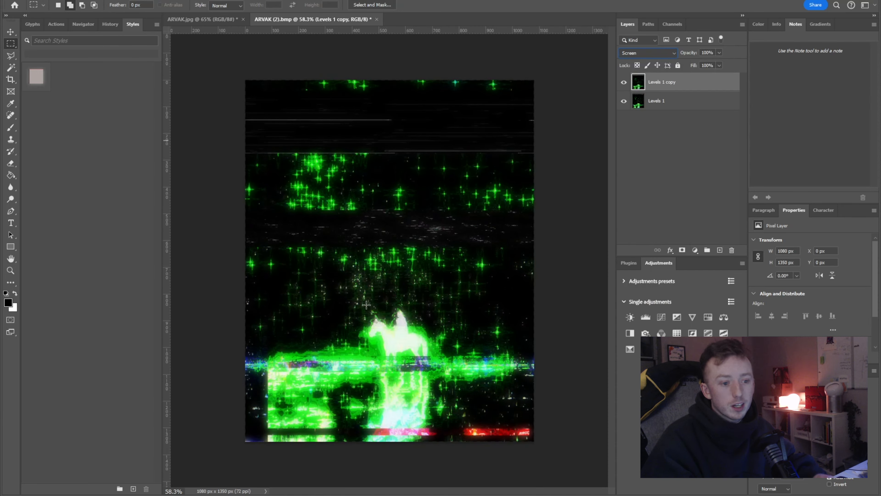
{"action": "key", "text": "v"}
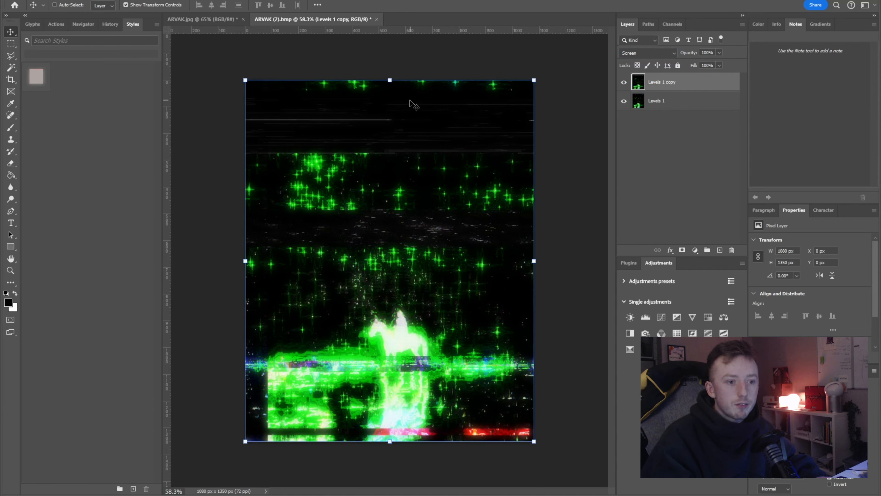
{"action": "scroll", "coordinate": [344, 219], "scroll_direction": "up", "scroll_amount": 9}
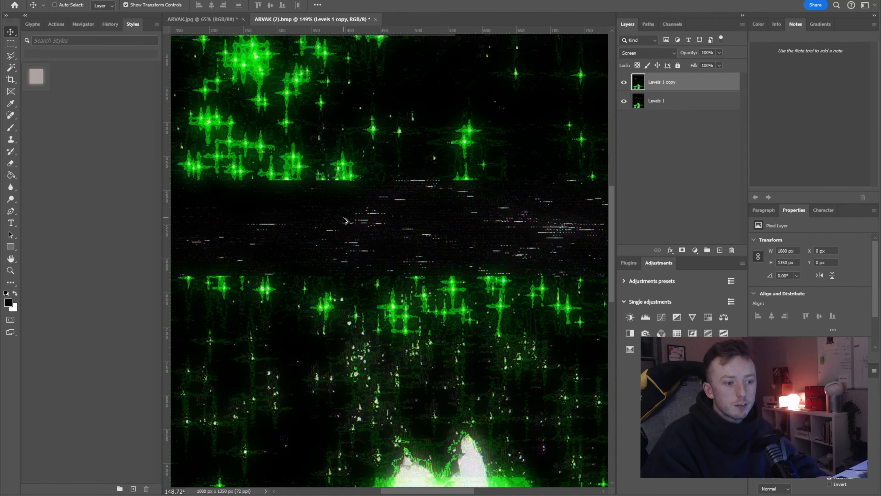
{"action": "scroll", "coordinate": [348, 222], "scroll_direction": "down", "scroll_amount": 8}
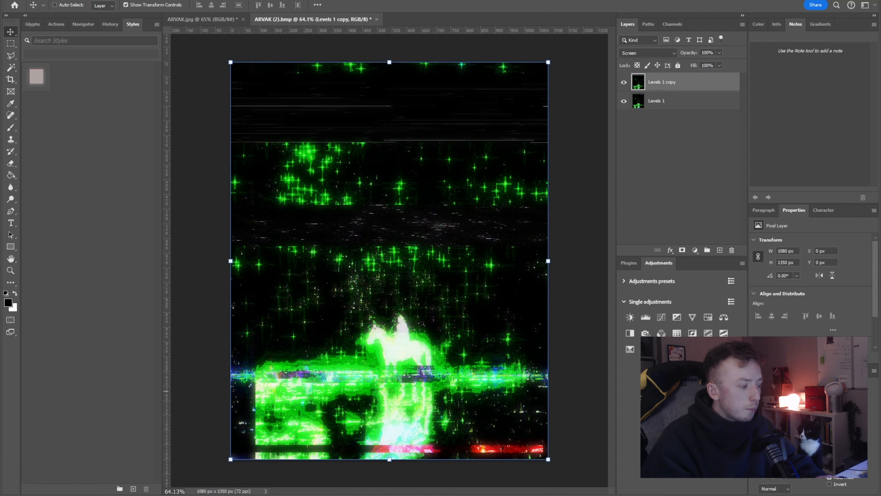
Switch to Audacity and undo the pitch changes and clip splits on the ARVAK track.
{"action": "key", "text": "alt+Tab"}
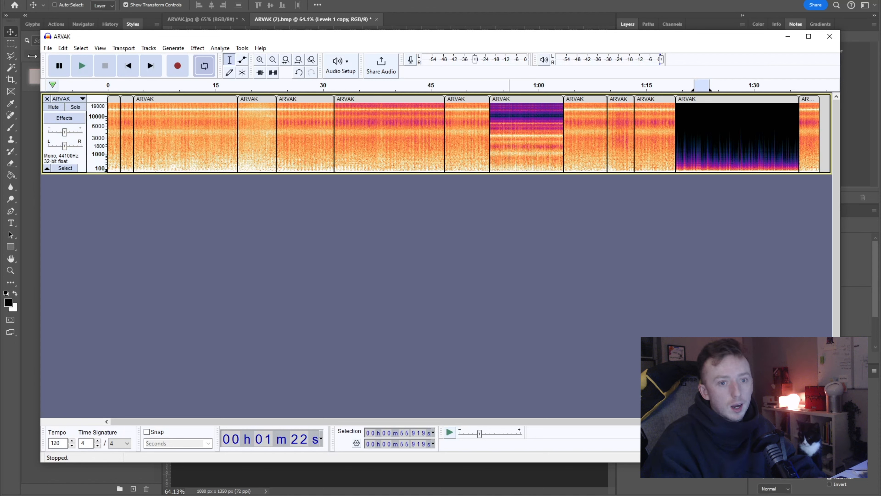
{"action": "left_click", "coordinate": [63, 48]}
{"action": "left_click", "coordinate": [74, 60]}
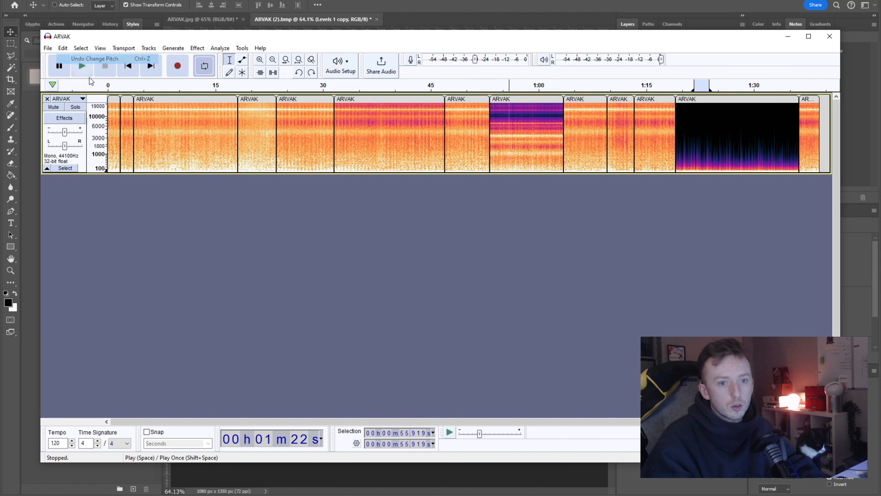
{"action": "left_click", "coordinate": [280, 218]}
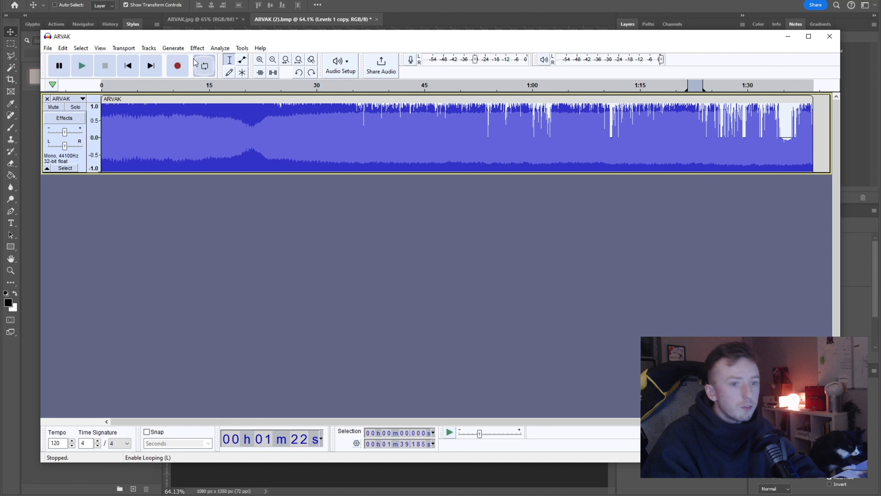
Apply the Wahwah effect to the whole ARVAK track with LFO frequency 1.5 Hz, depth 70%, resonance 2.5, offset 30% and gain -6 dB.
{"action": "left_click", "coordinate": [197, 48]}
{"action": "mouse_move", "coordinate": [269, 161]}
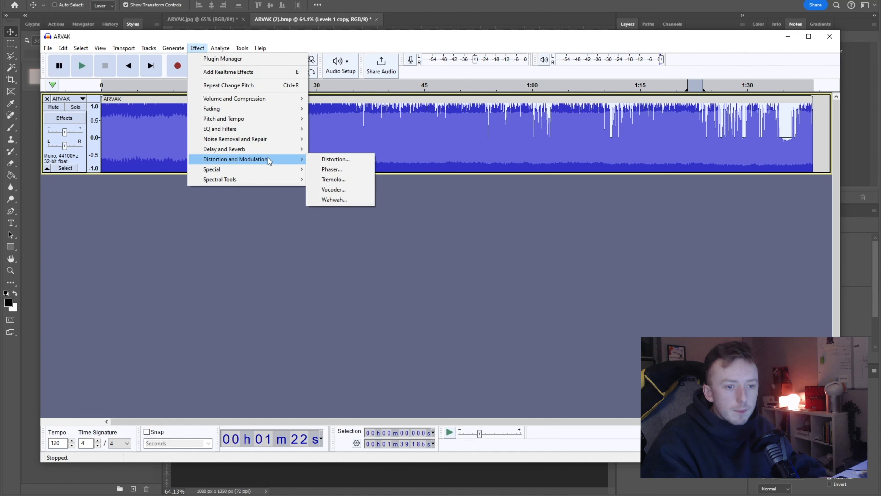
{"action": "left_click", "coordinate": [333, 200]}
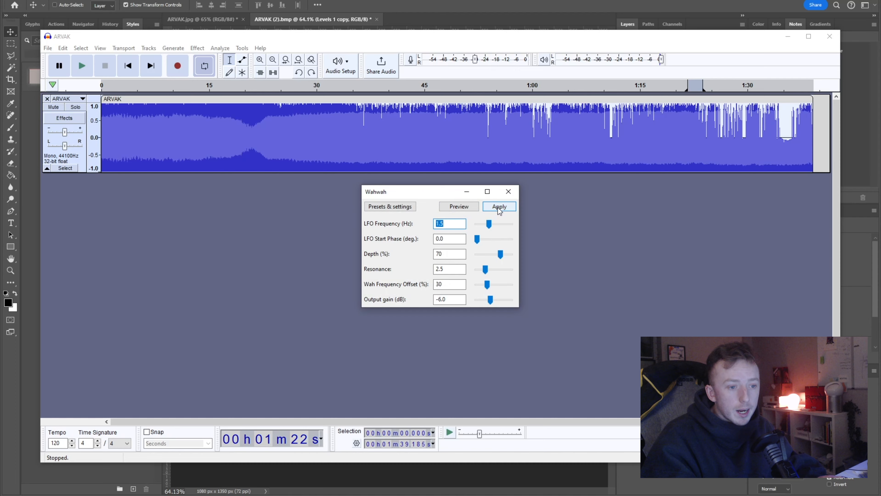
{"action": "left_click", "coordinate": [499, 206]}
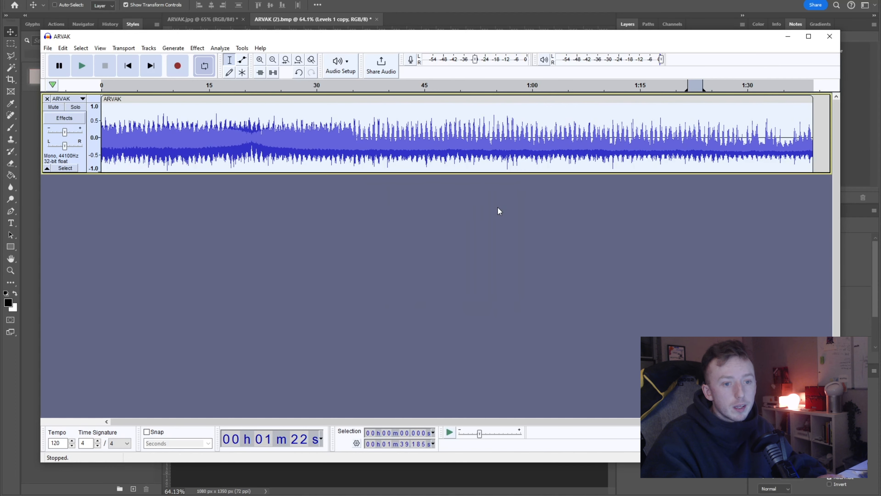
Export the whole ARVAK track as header-less A-Law audio named 2ARVAK.raw into the audio glitch art tutorial folder.
{"action": "left_click", "coordinate": [48, 48]}
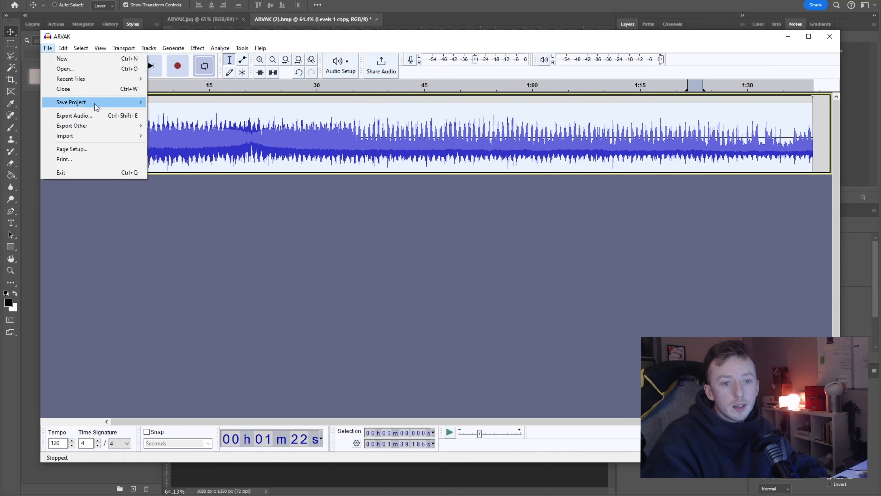
{"action": "left_click", "coordinate": [83, 114]}
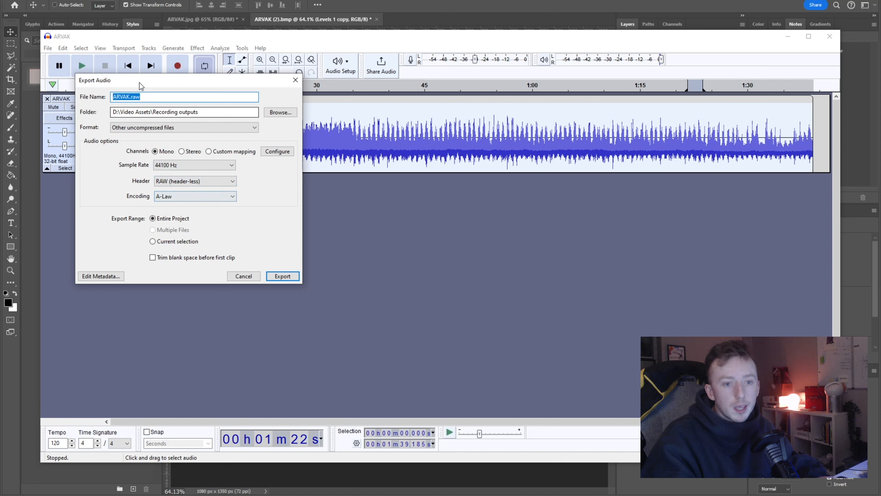
{"action": "left_click", "coordinate": [126, 97]}
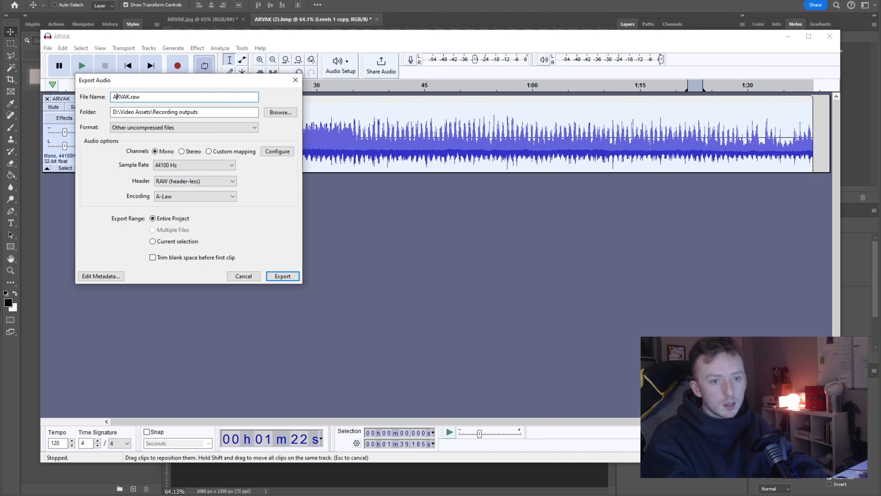
{"action": "key", "text": "Home"}
{"action": "type", "text": "2"}
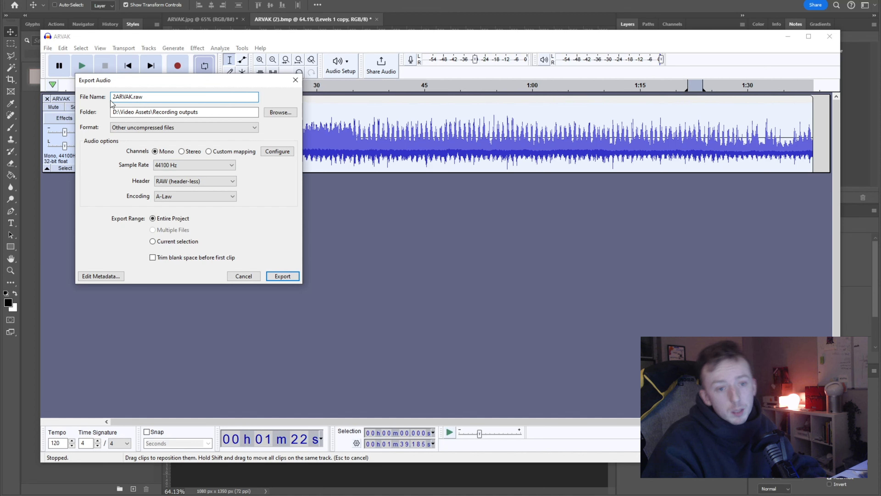
{"action": "key", "text": "shift+Right"}
{"action": "key", "text": "shift+Right"}
{"action": "key", "text": "shift+Right"}
{"action": "key", "text": "shift+Right"}
{"action": "key", "text": "shift+Right"}
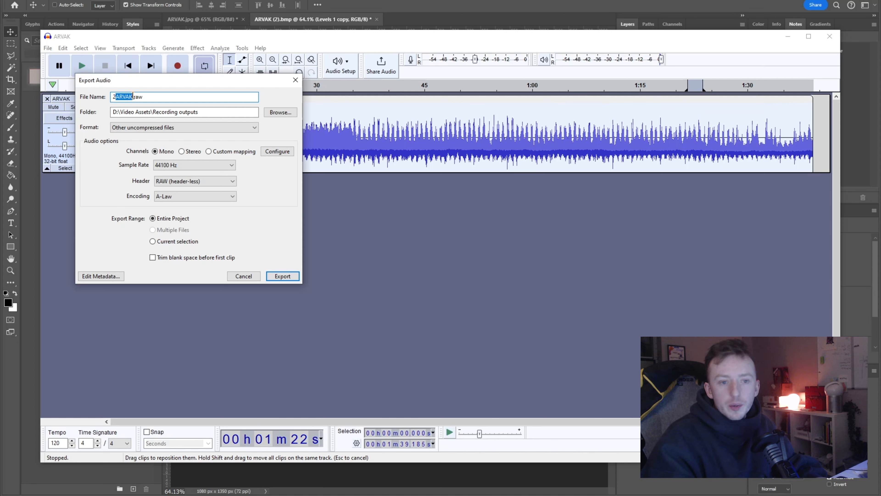
{"action": "left_click", "coordinate": [127, 96]}
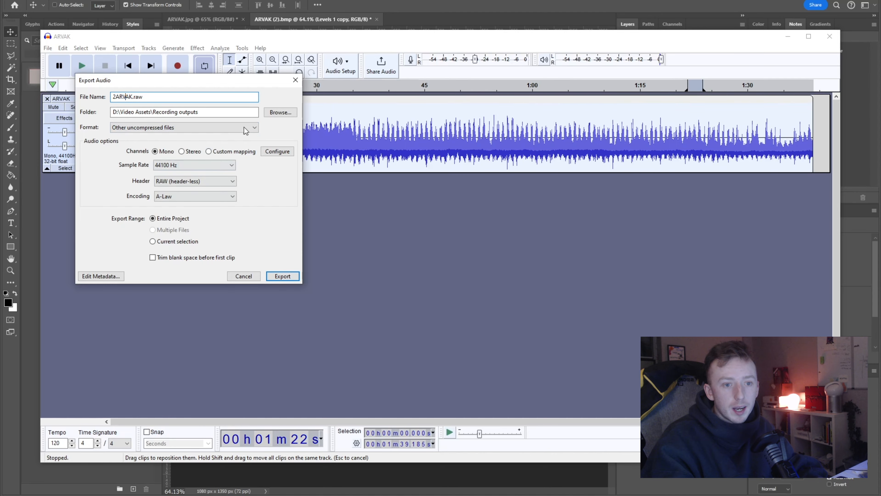
{"action": "left_click", "coordinate": [277, 112]}
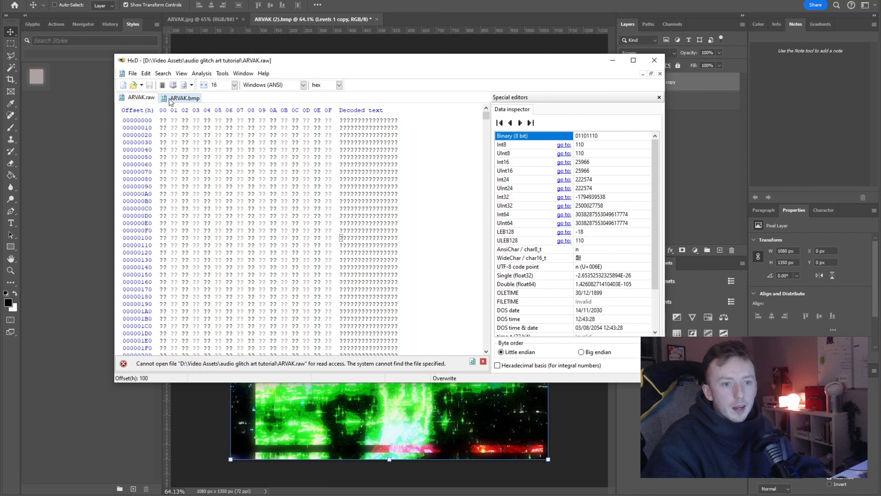
In HxD, close the missing ARVAK.raw file and open 2ARVAK.raw alongside ARVAK.bmp.
{"action": "left_click", "coordinate": [173, 100]}
{"action": "left_click", "coordinate": [140, 98]}
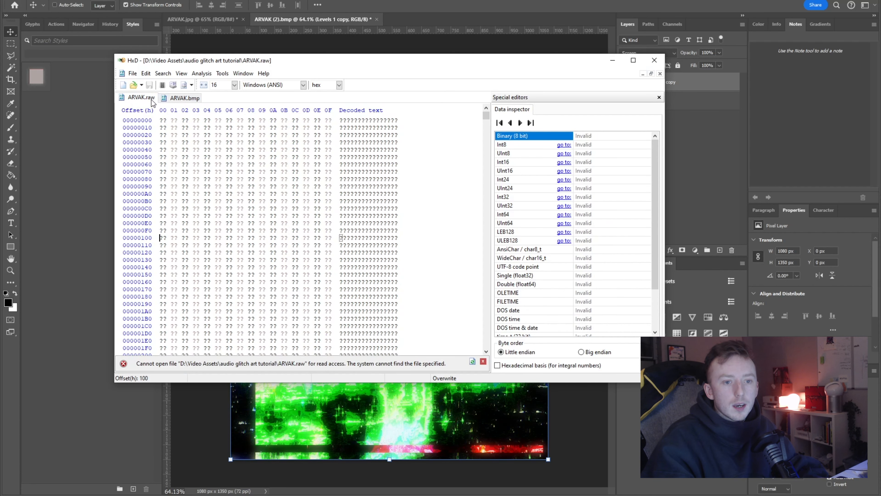
{"action": "right_click", "coordinate": [141, 100]}
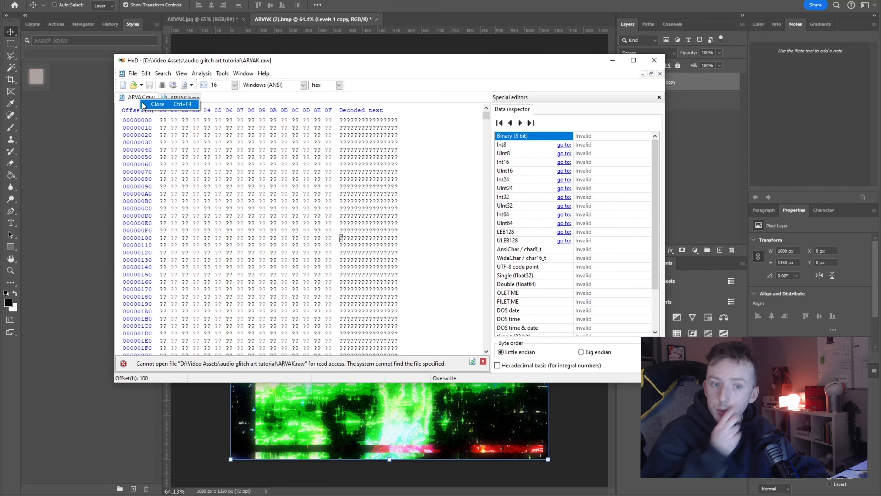
{"action": "left_click", "coordinate": [143, 104]}
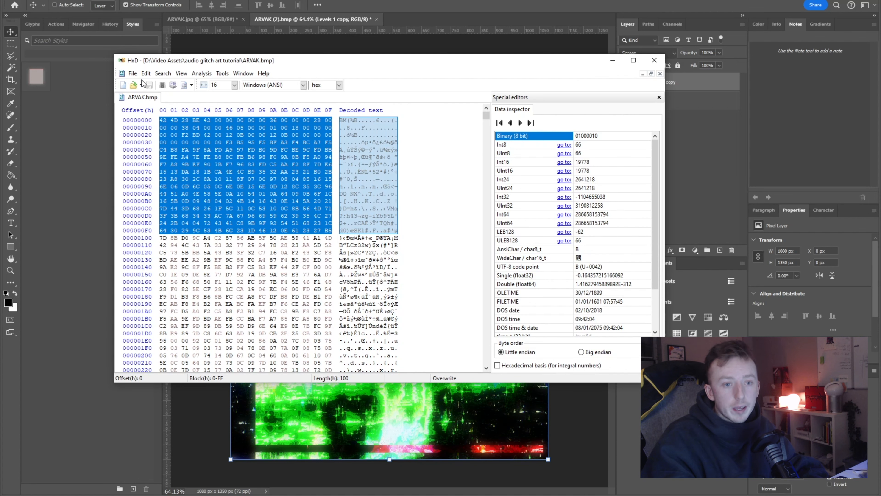
{"action": "left_click", "coordinate": [133, 74]}
{"action": "left_click", "coordinate": [146, 93]}
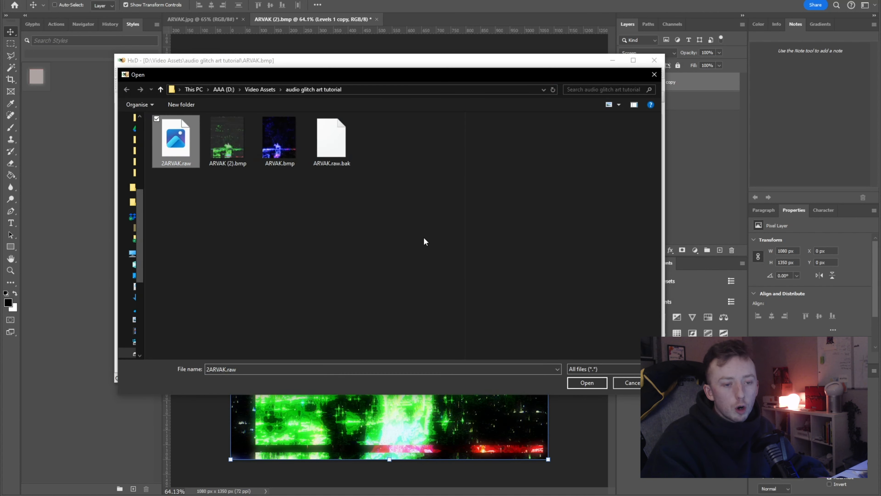
{"action": "left_click", "coordinate": [591, 385]}
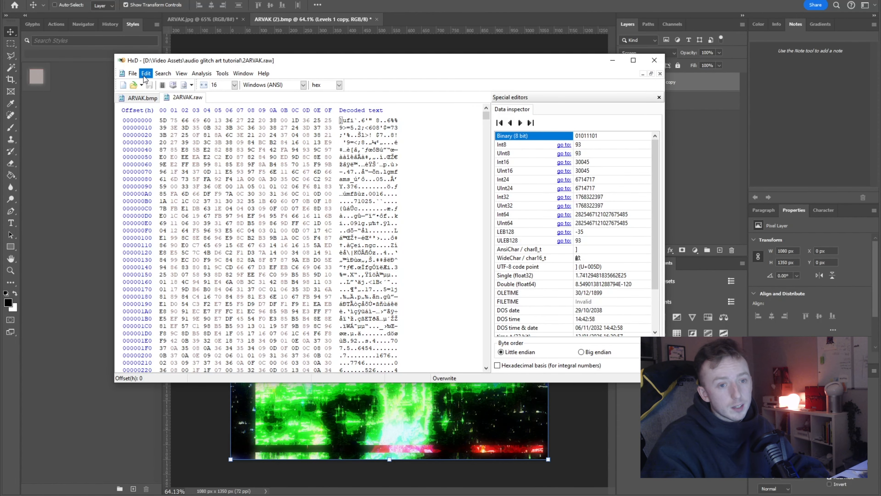
Insert the header block 0-FF from ARVAK.bmp at the start of 2ARVAK.raw and save the file.
{"action": "left_click", "coordinate": [144, 76]}
{"action": "left_click", "coordinate": [167, 115]}
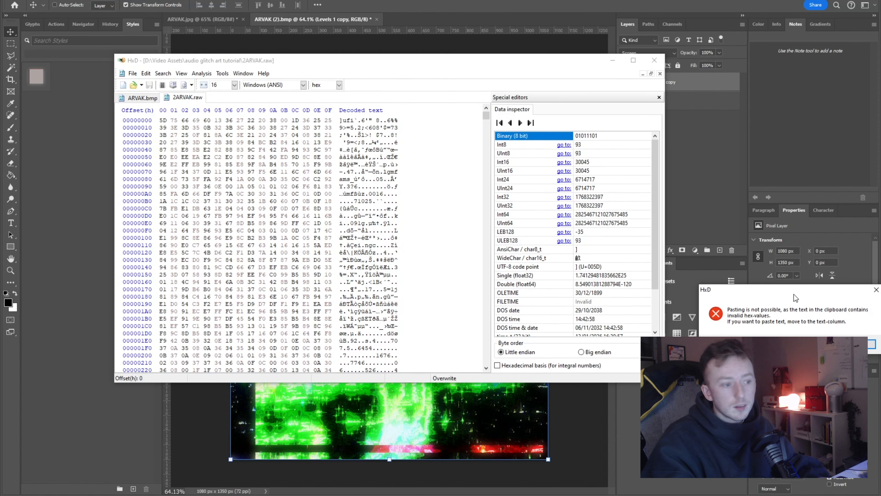
{"action": "key", "text": "ctrl+v"}
{"action": "left_click", "coordinate": [132, 73]}
{"action": "left_click", "coordinate": [161, 112]}
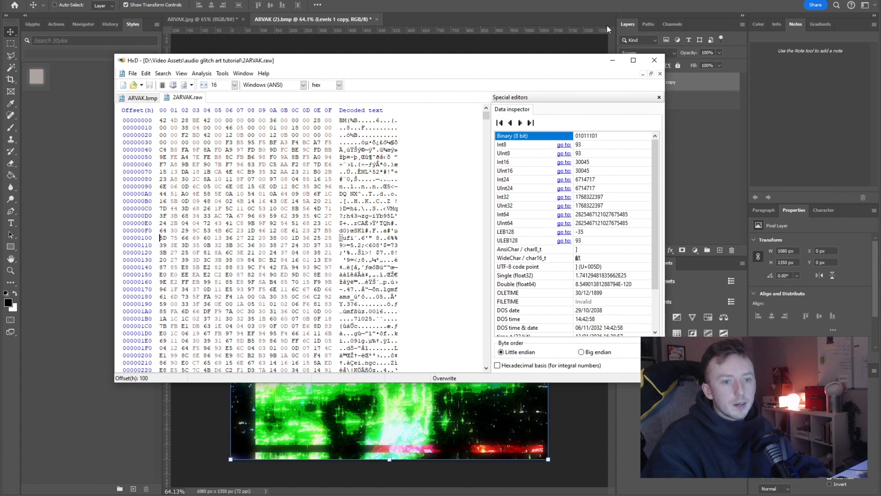
Switch to File Explorer and remove the raw extension from the name of 2ARVAK.raw in the audio glitch art tutorial folder.
{"action": "left_click", "coordinate": [313, 345]}
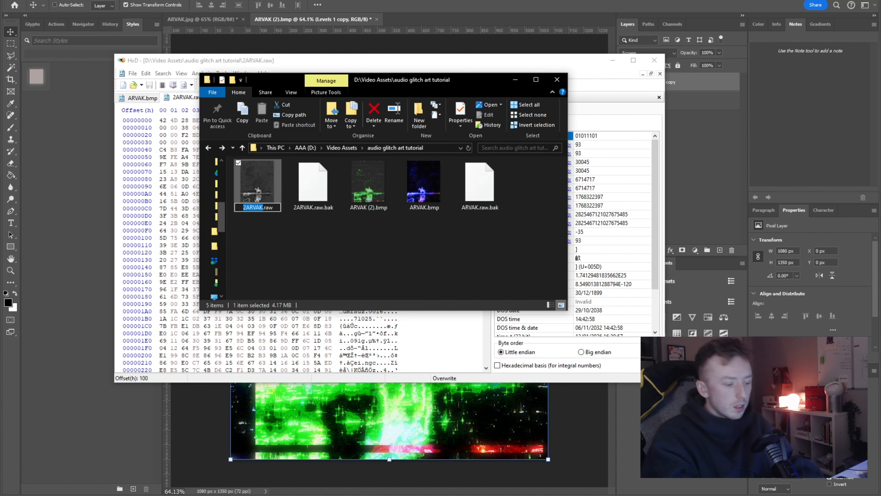
{"action": "left_click", "coordinate": [273, 207]}
{"action": "key", "text": "BackSpace"}
{"action": "key", "text": "BackSpace"}
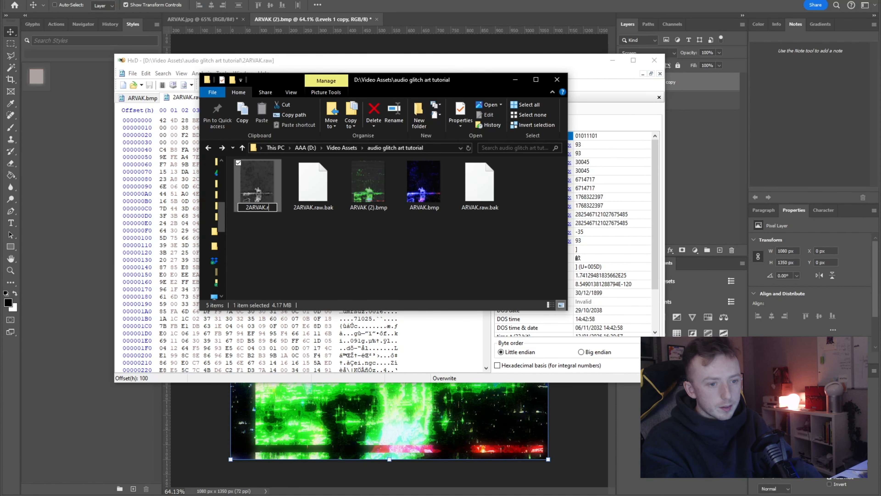